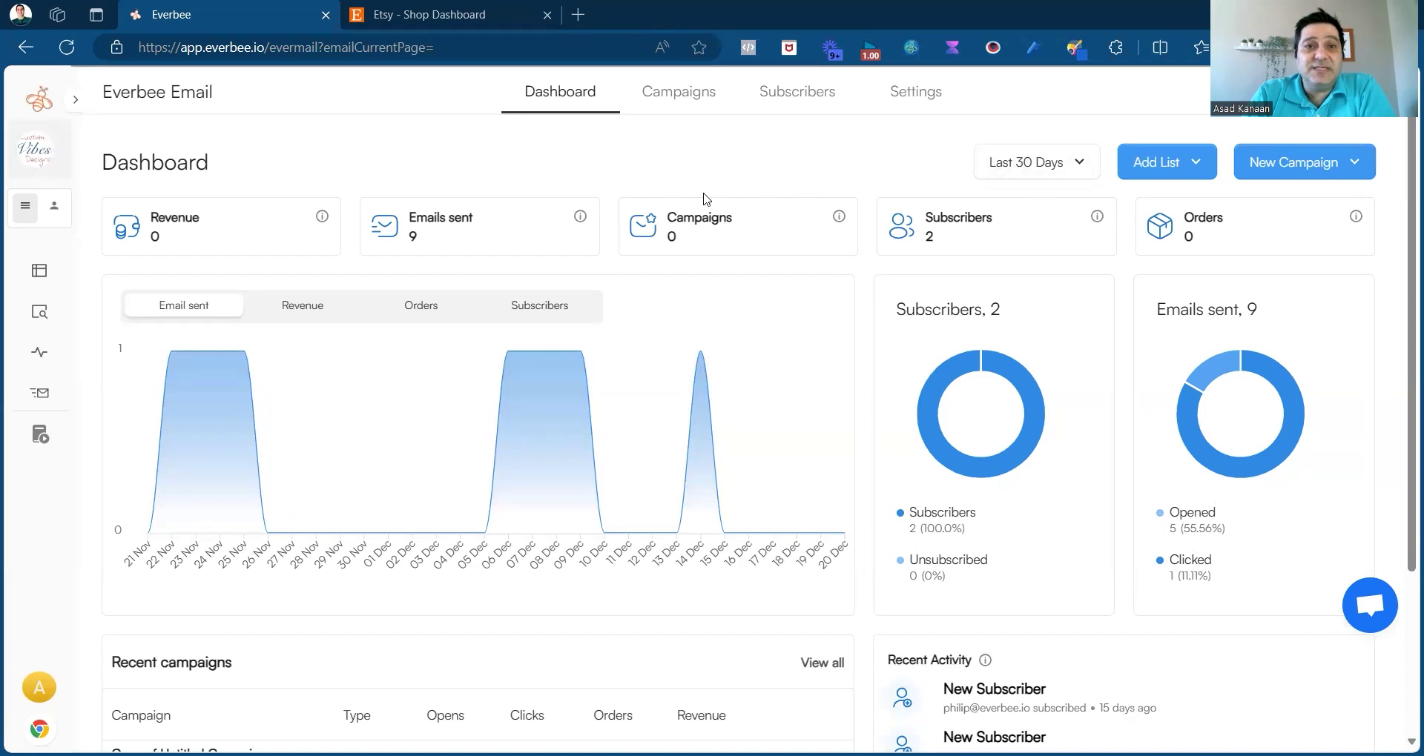
- View the email dashboard for the last 7 days and return its date range to the last 30 days
left_click(1071, 167)
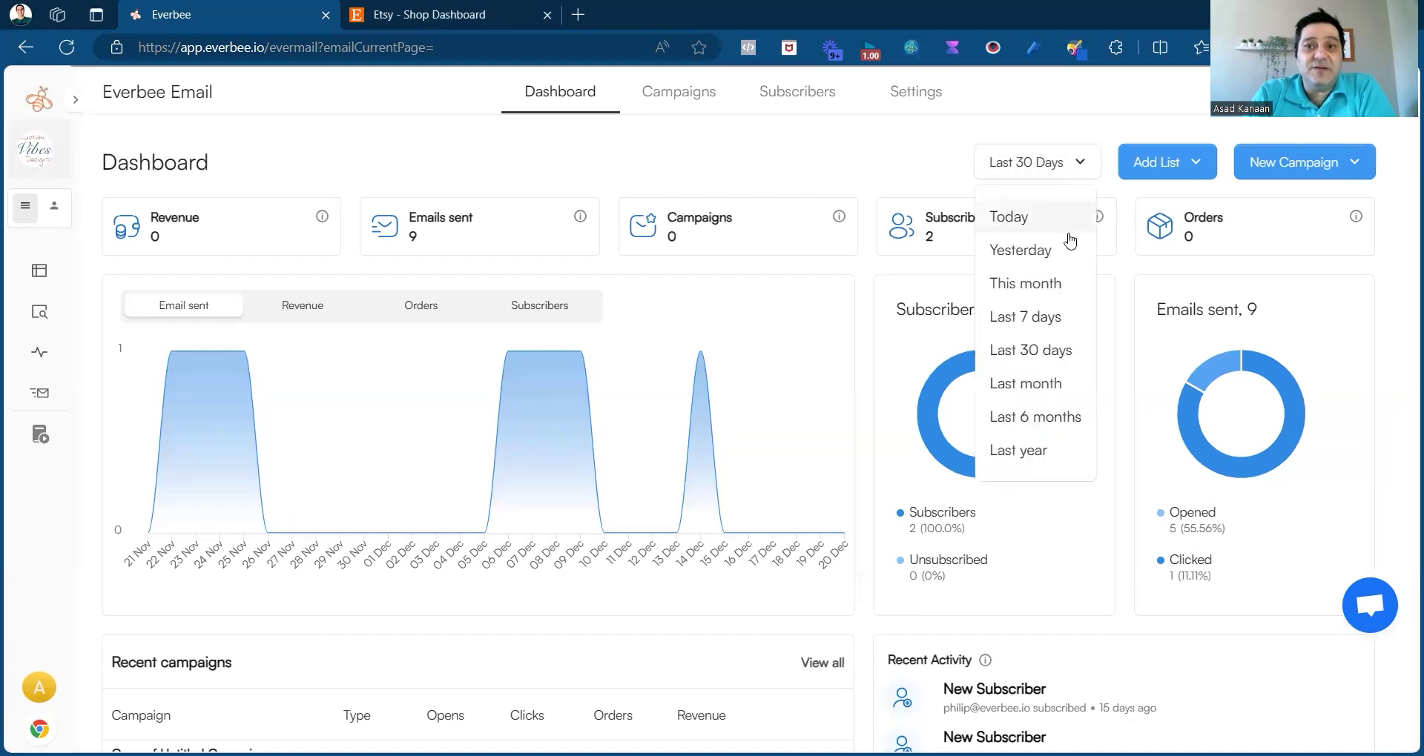
left_click(1013, 332)
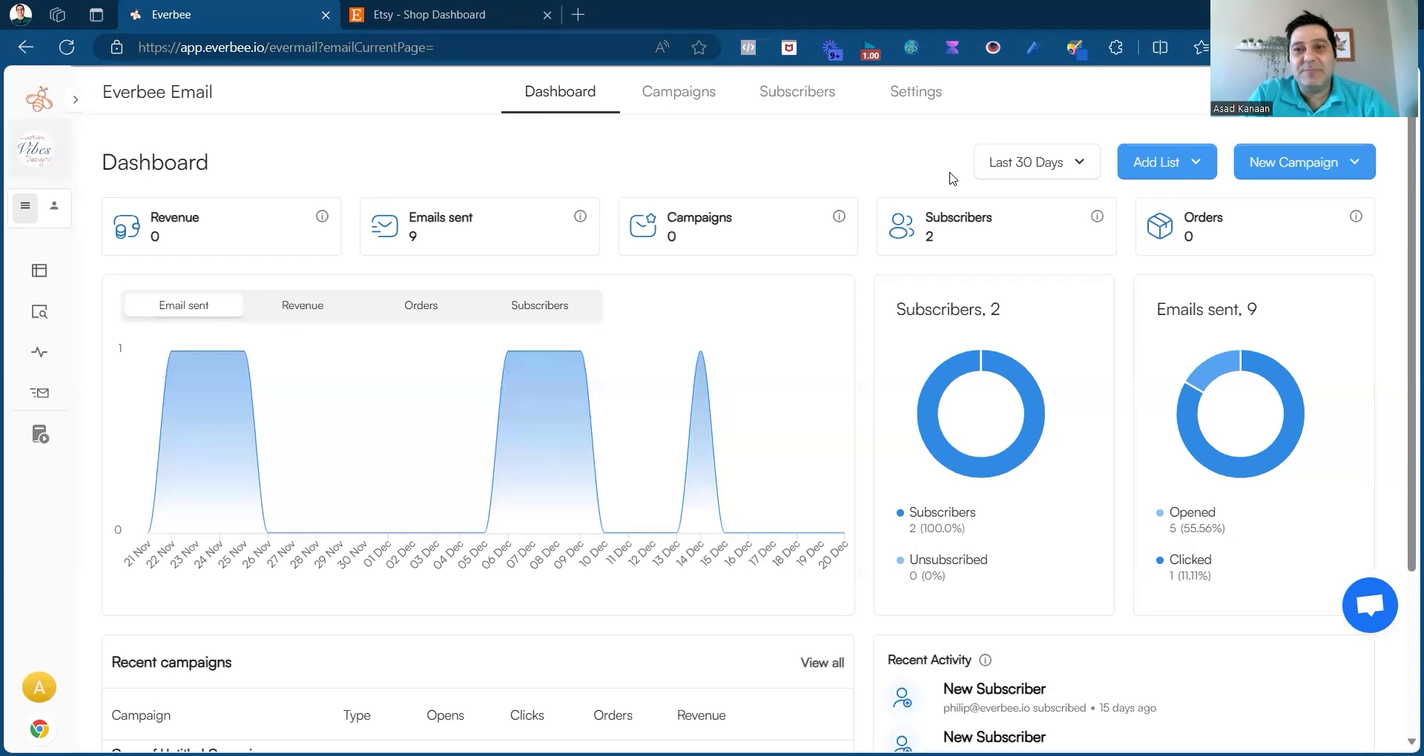
left_click(1035, 176)
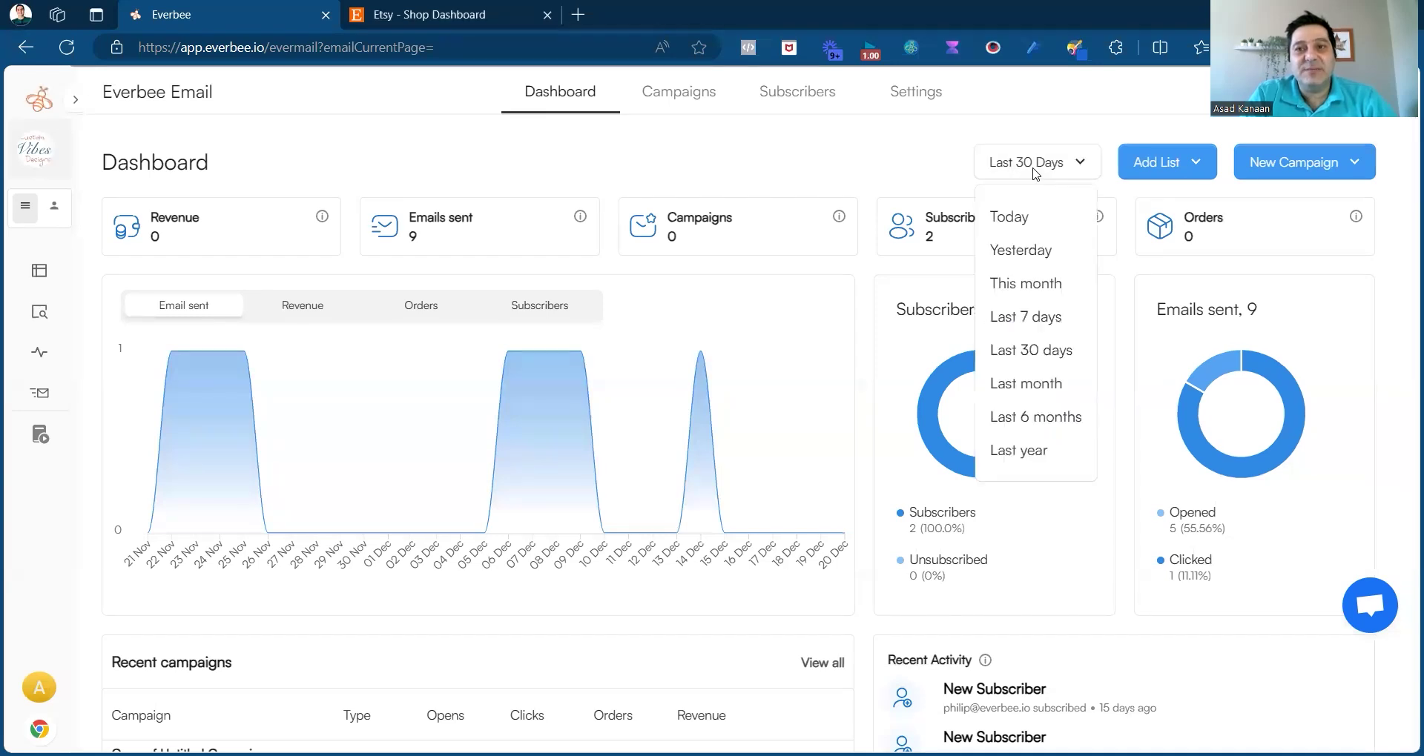
left_click(1038, 318)
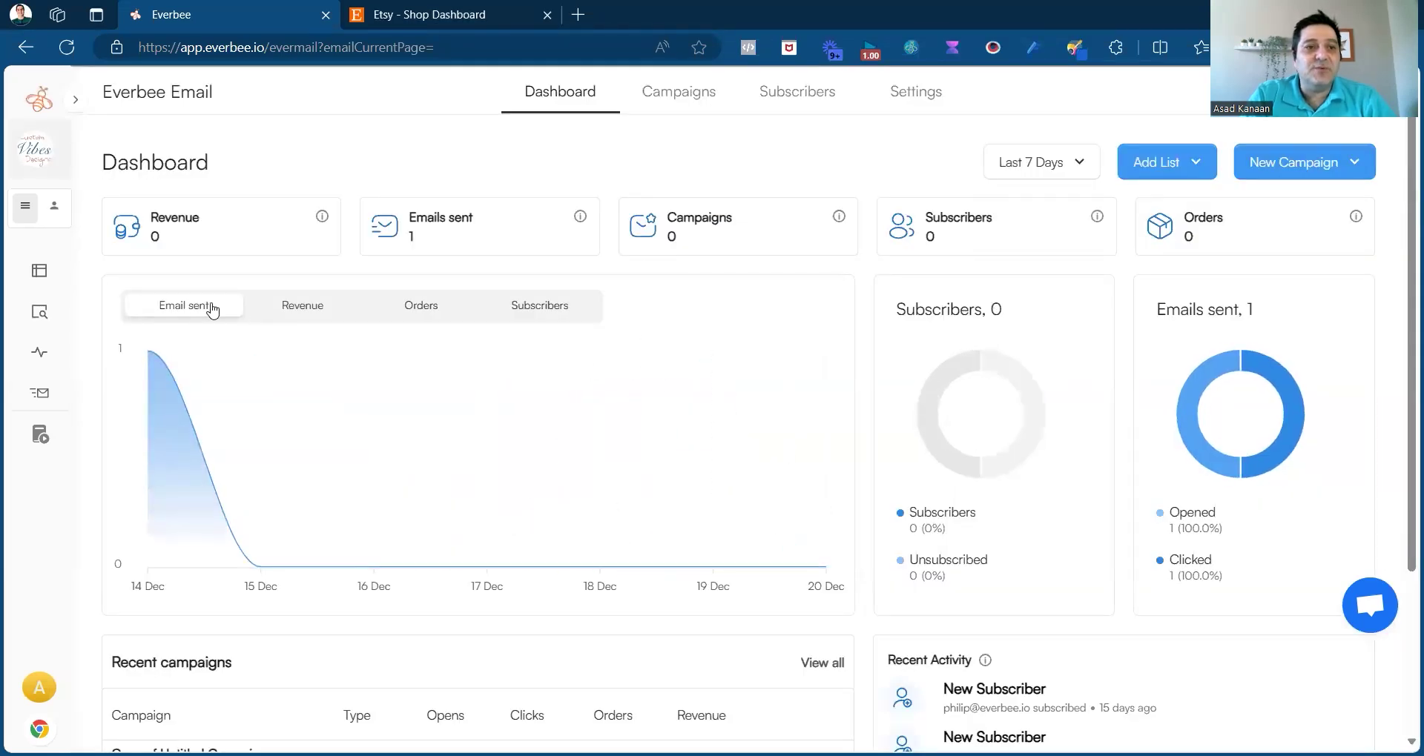
left_click(1052, 168)
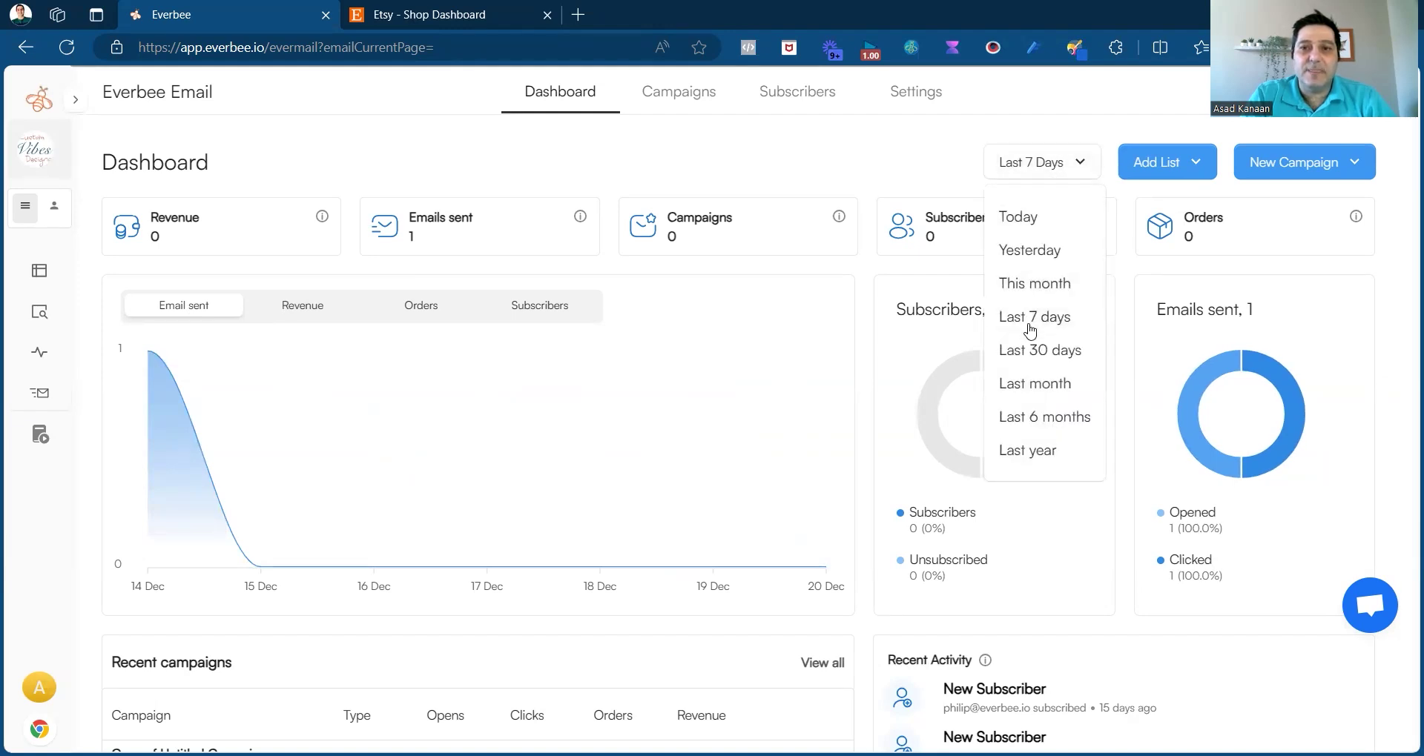
left_click(1024, 353)
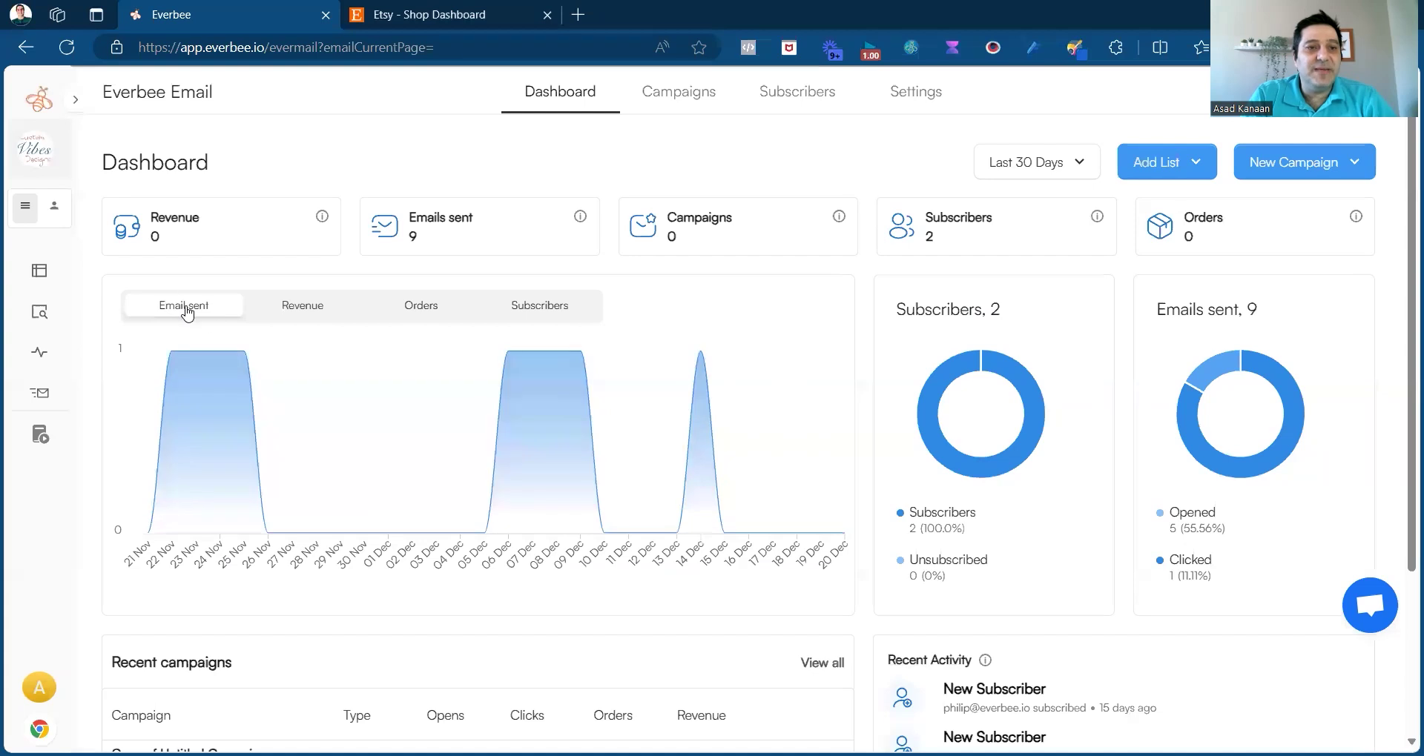
- Look through the Revenue, Orders, Subscribers and Email sent charts, and review the recent campaigns and recent activity
left_click(305, 307)
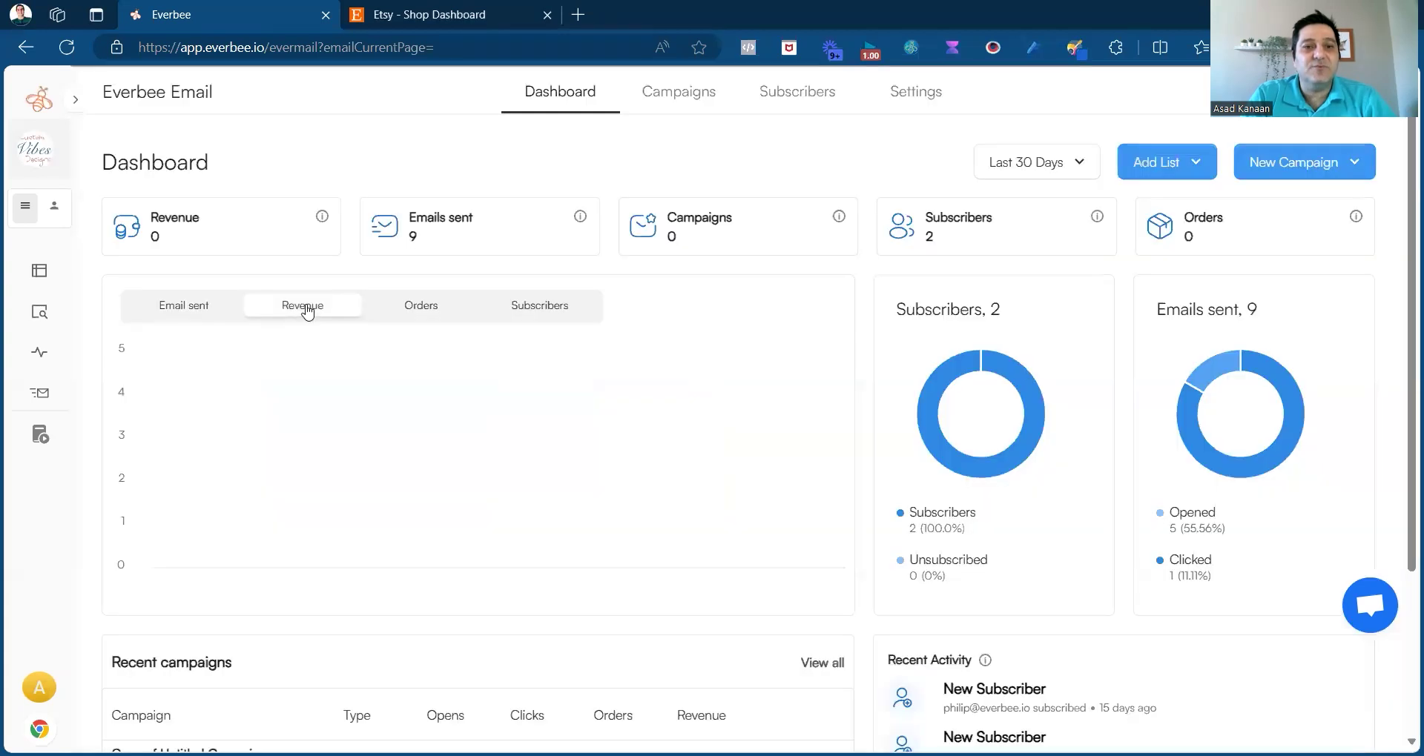
left_click(420, 309)
left_click(523, 305)
left_click(191, 312)
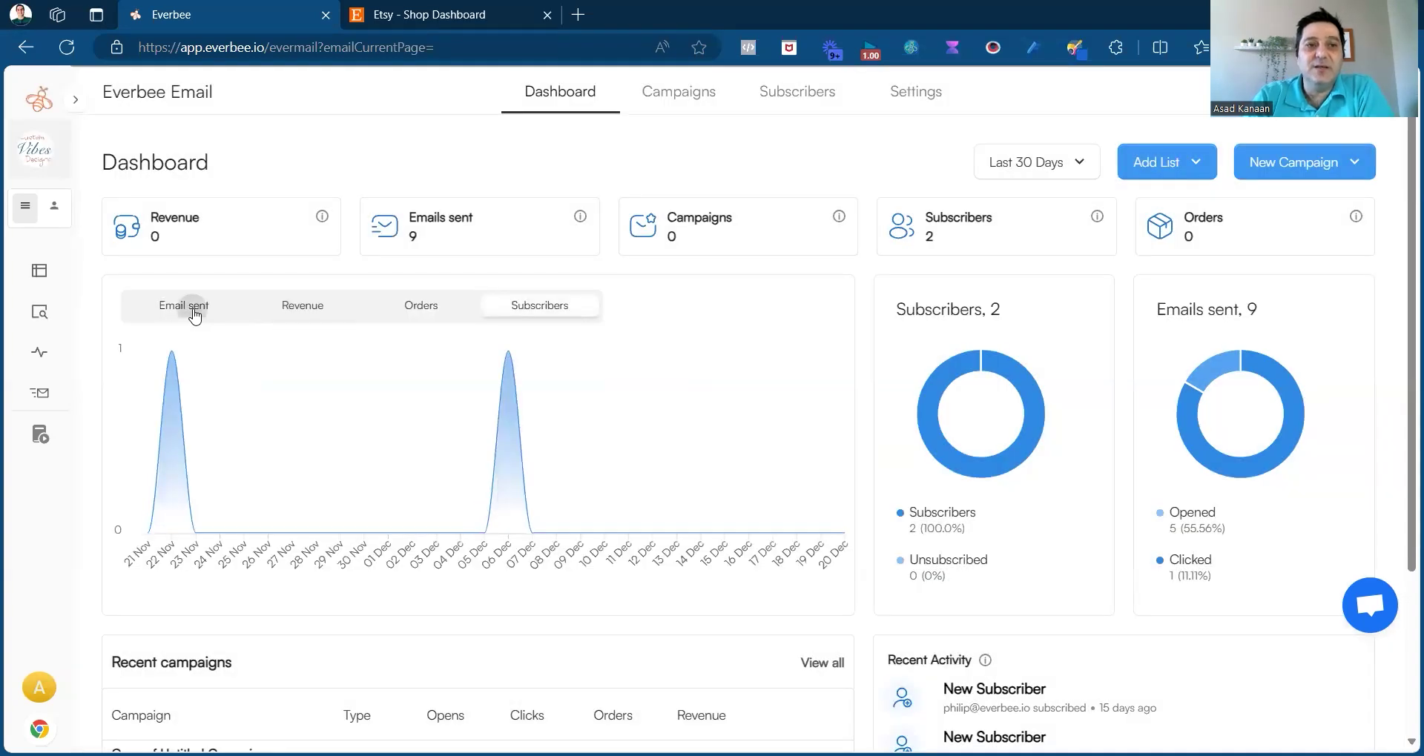
scroll(764, 466, "down", 1)
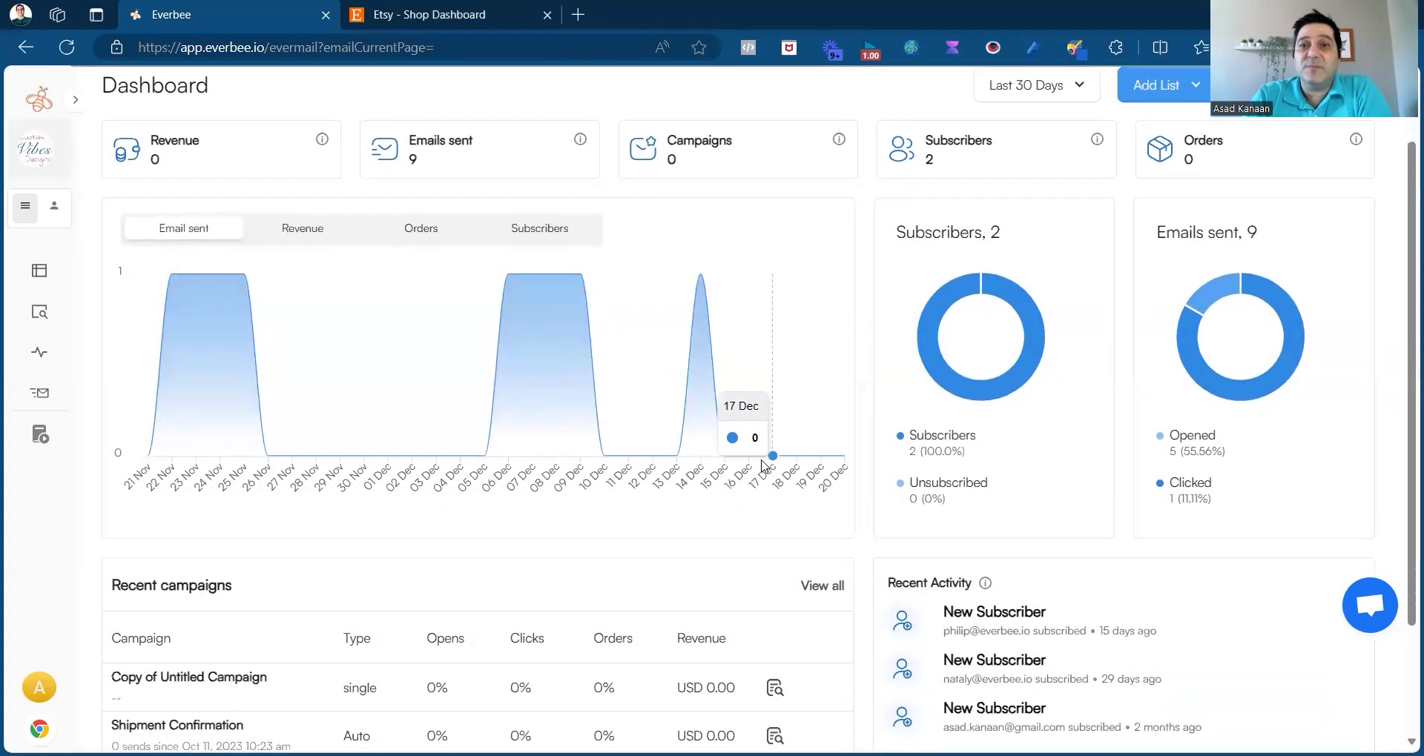
scroll(885, 443, "down", 2)
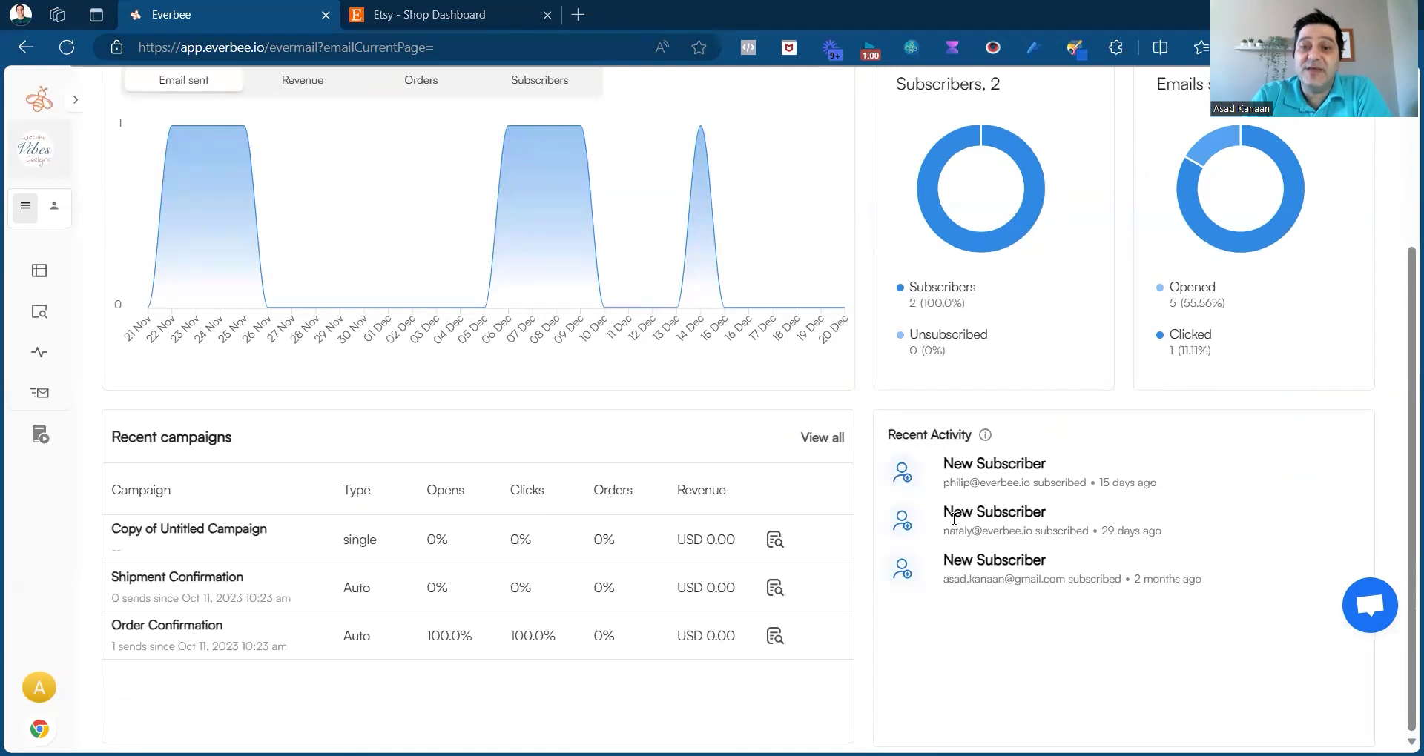
scroll(970, 529, "up", 3)
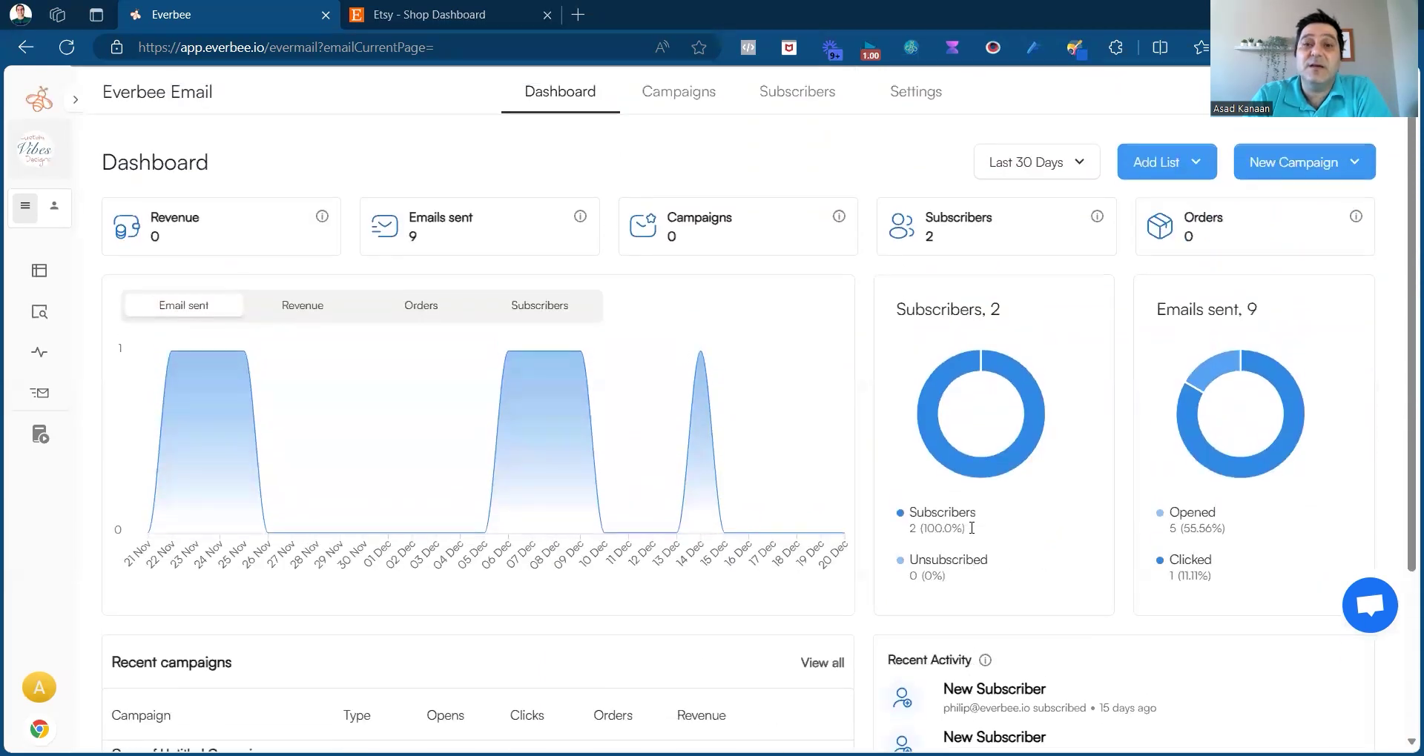
- Open the Order confirmation campaign in the editor through its preview and review its email settings and content
left_click(688, 110)
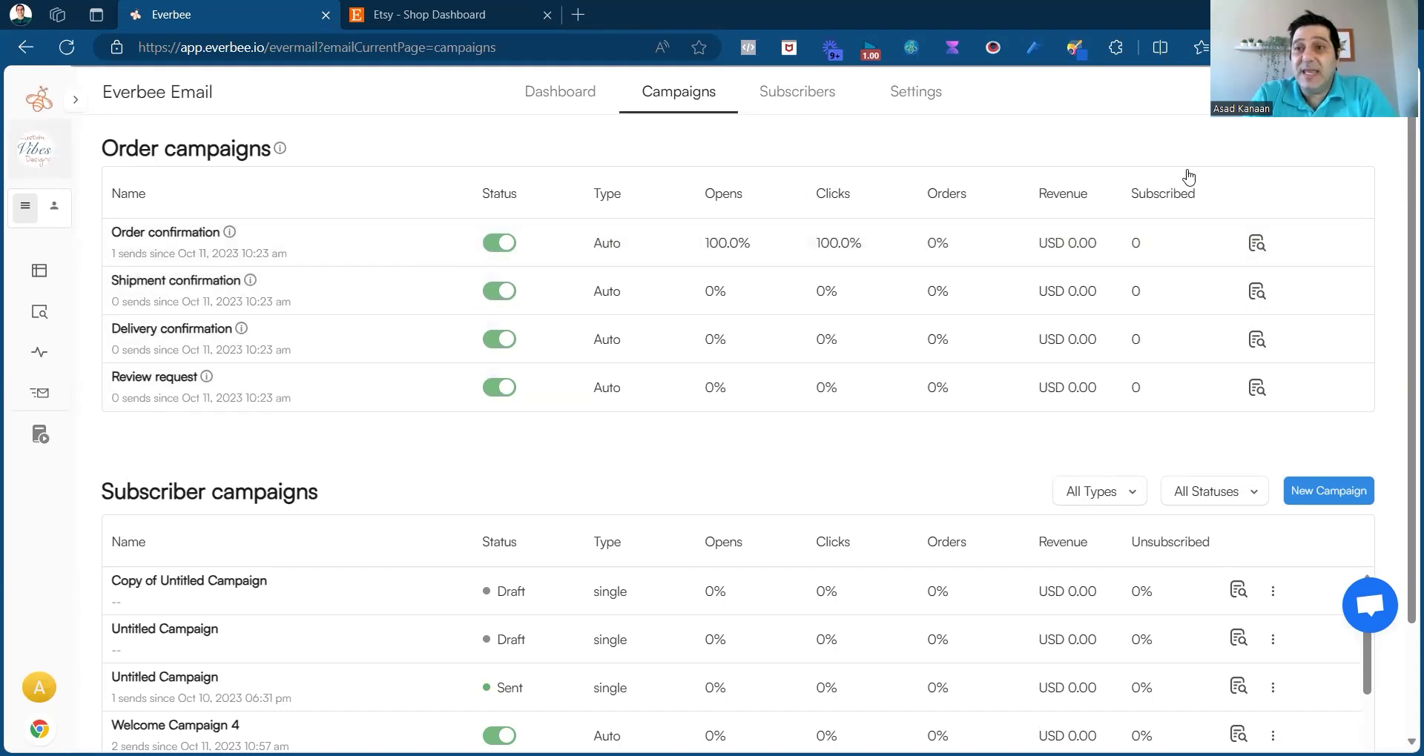
left_click(1256, 245)
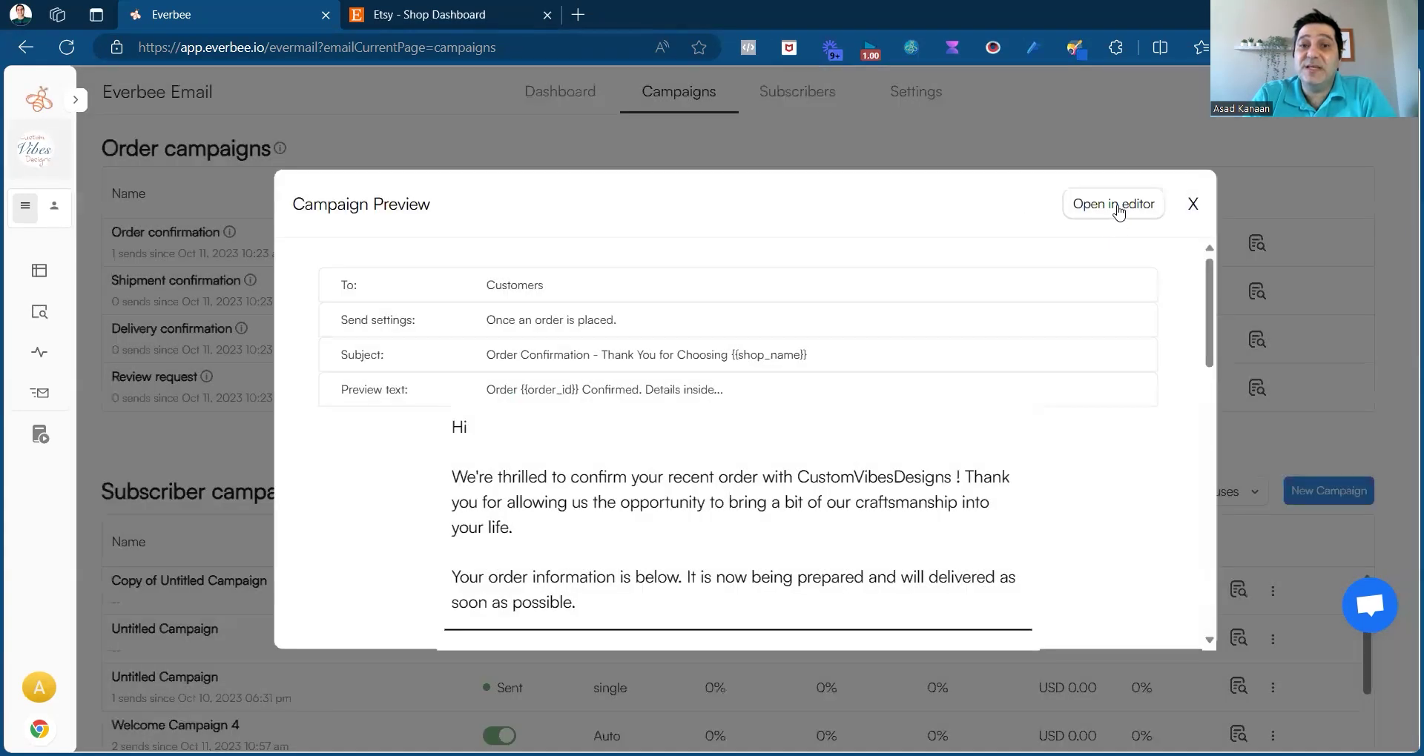
left_click(1117, 211)
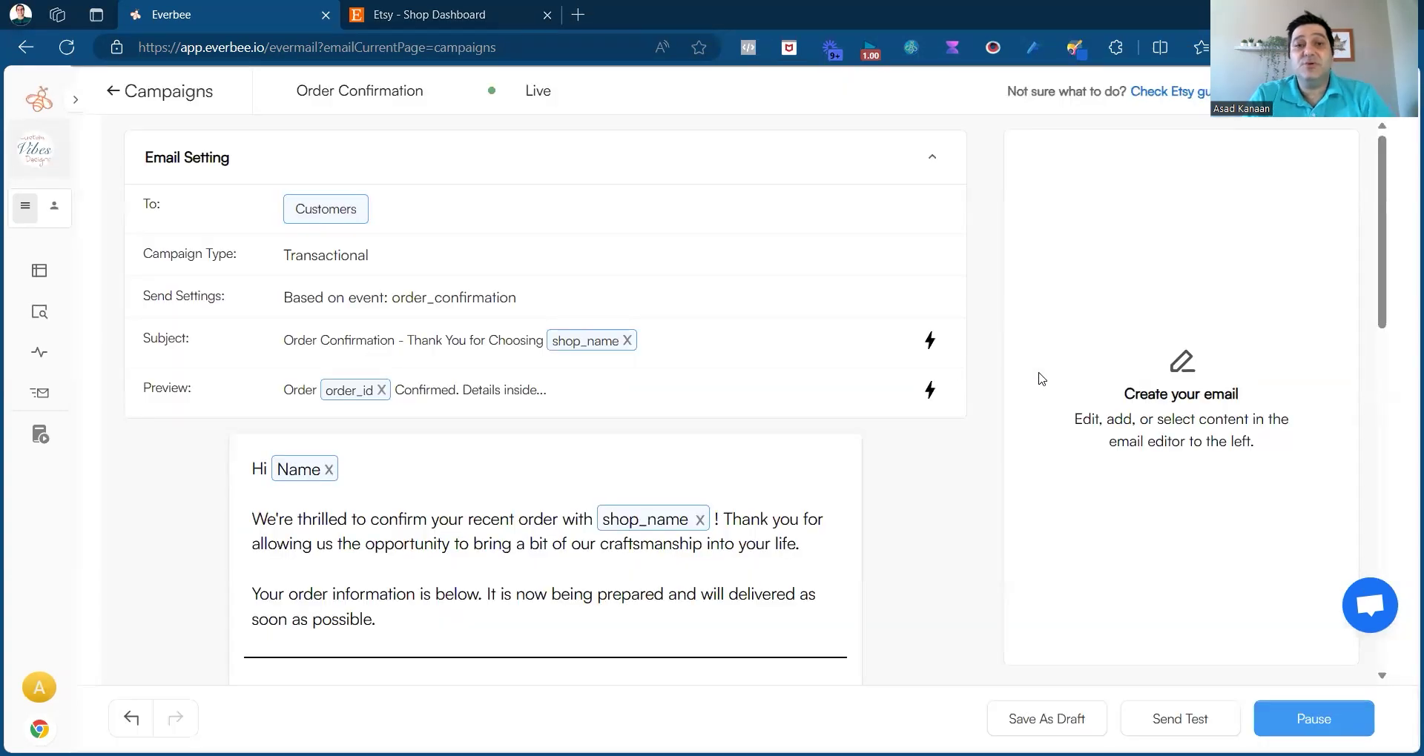
scroll(934, 499, "down", 2)
scroll(934, 500, "up", 2)
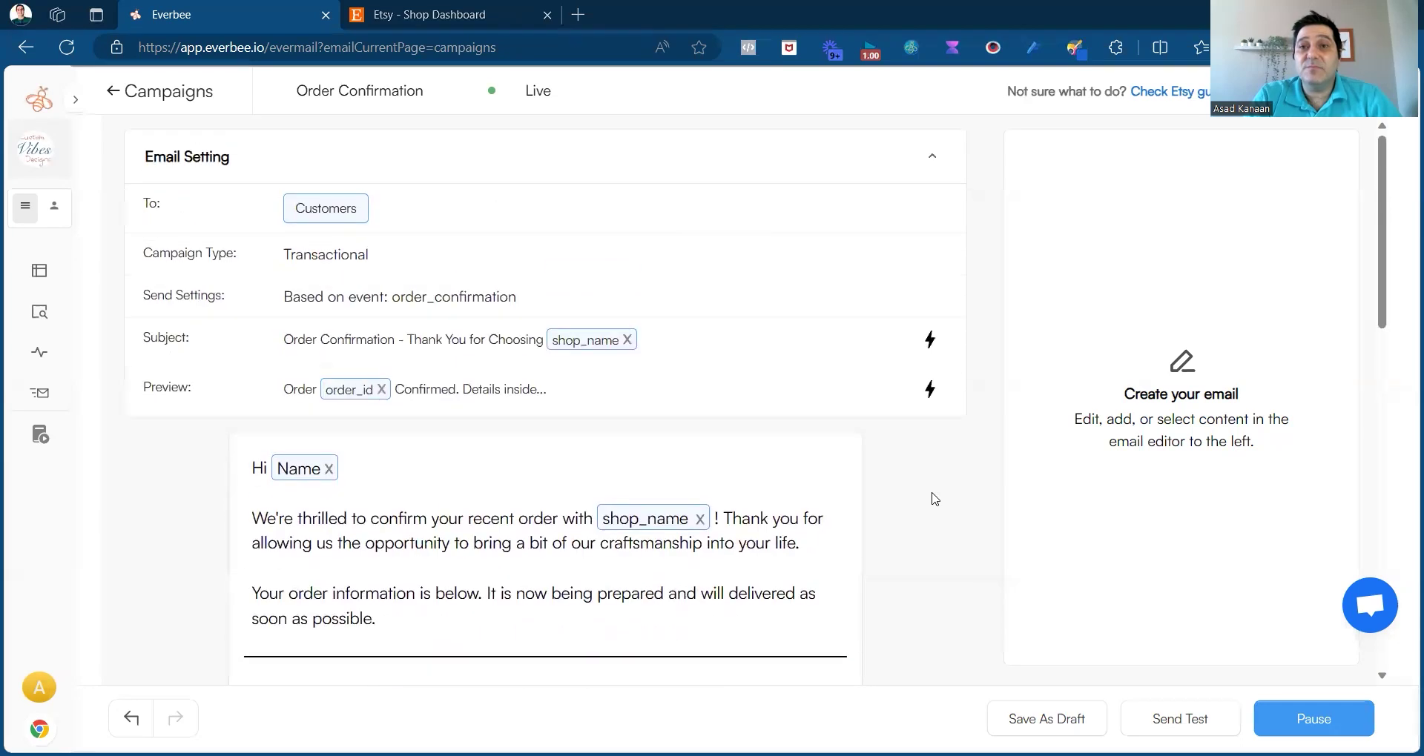
scroll(934, 499, "down", 2)
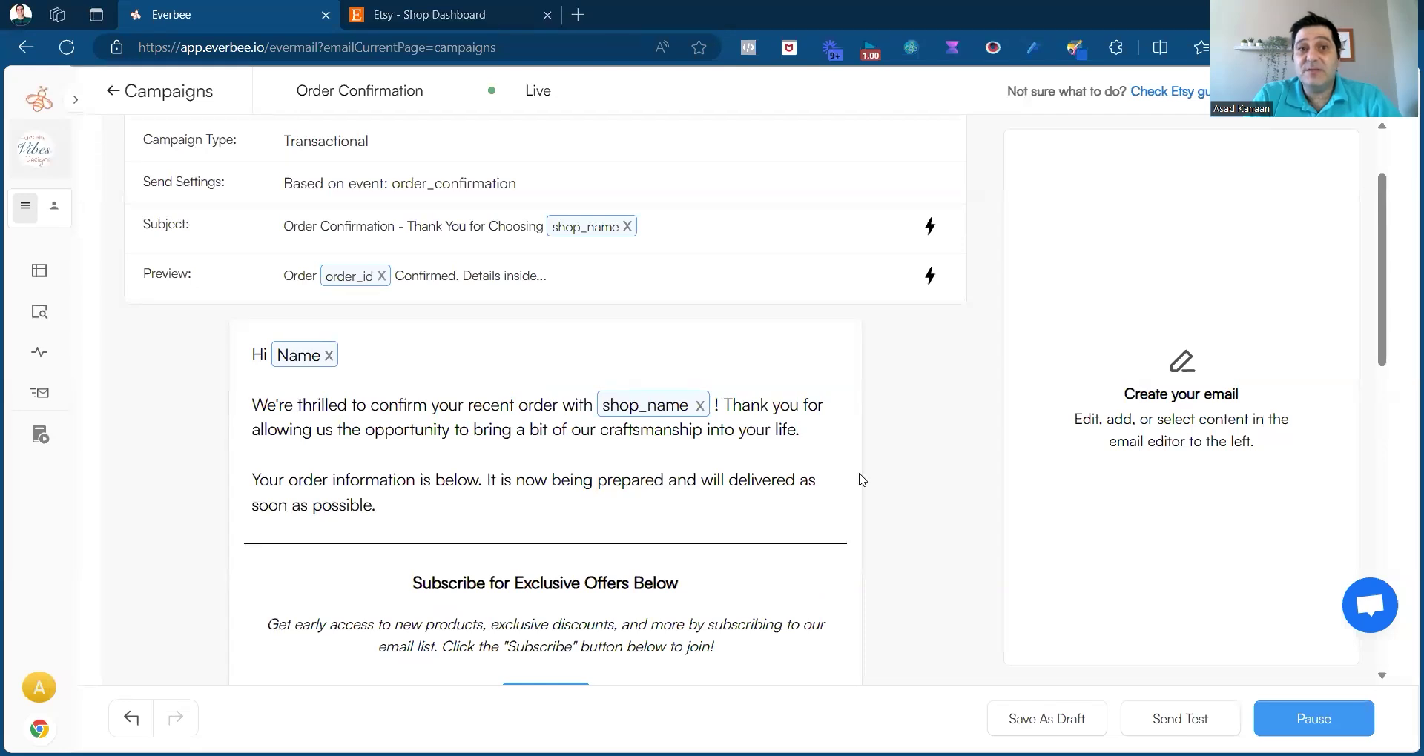
scroll(912, 490, "up", 1)
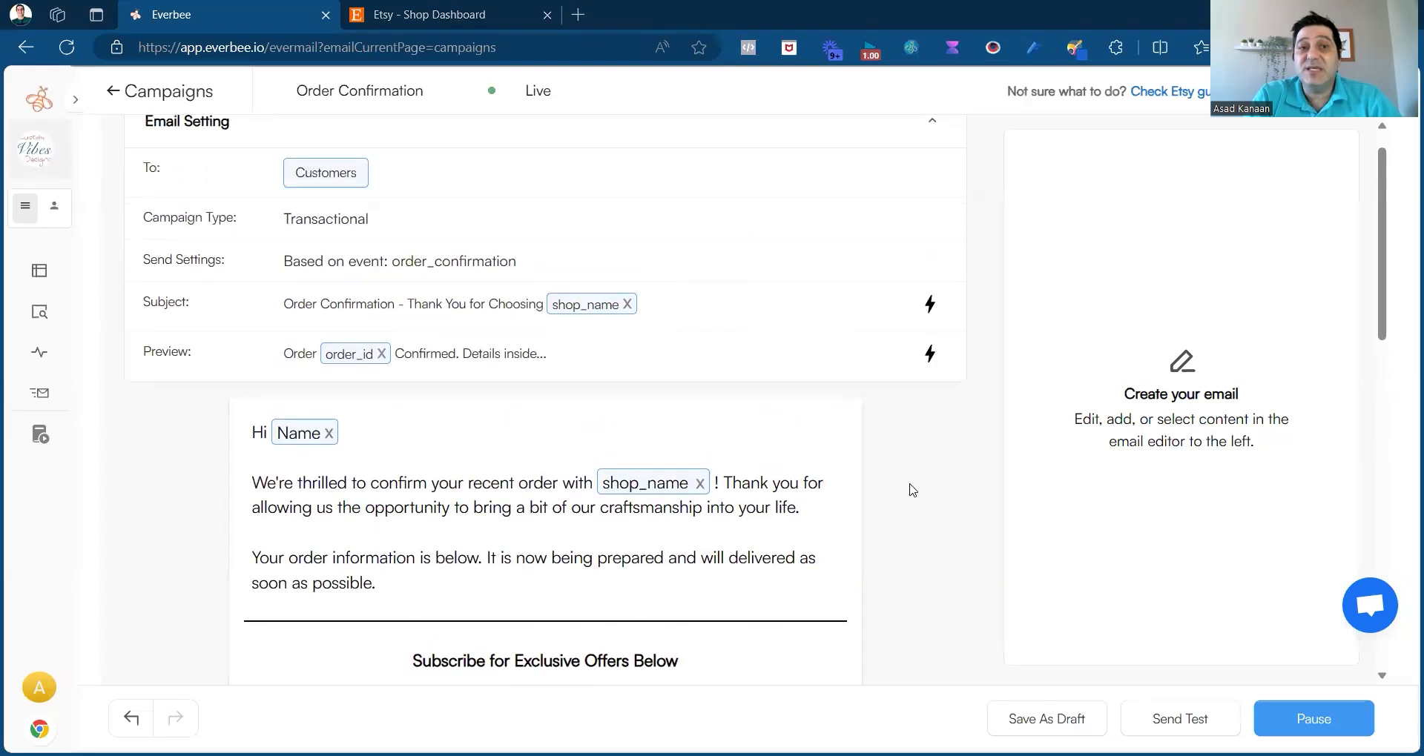
scroll(912, 491, "down", 3)
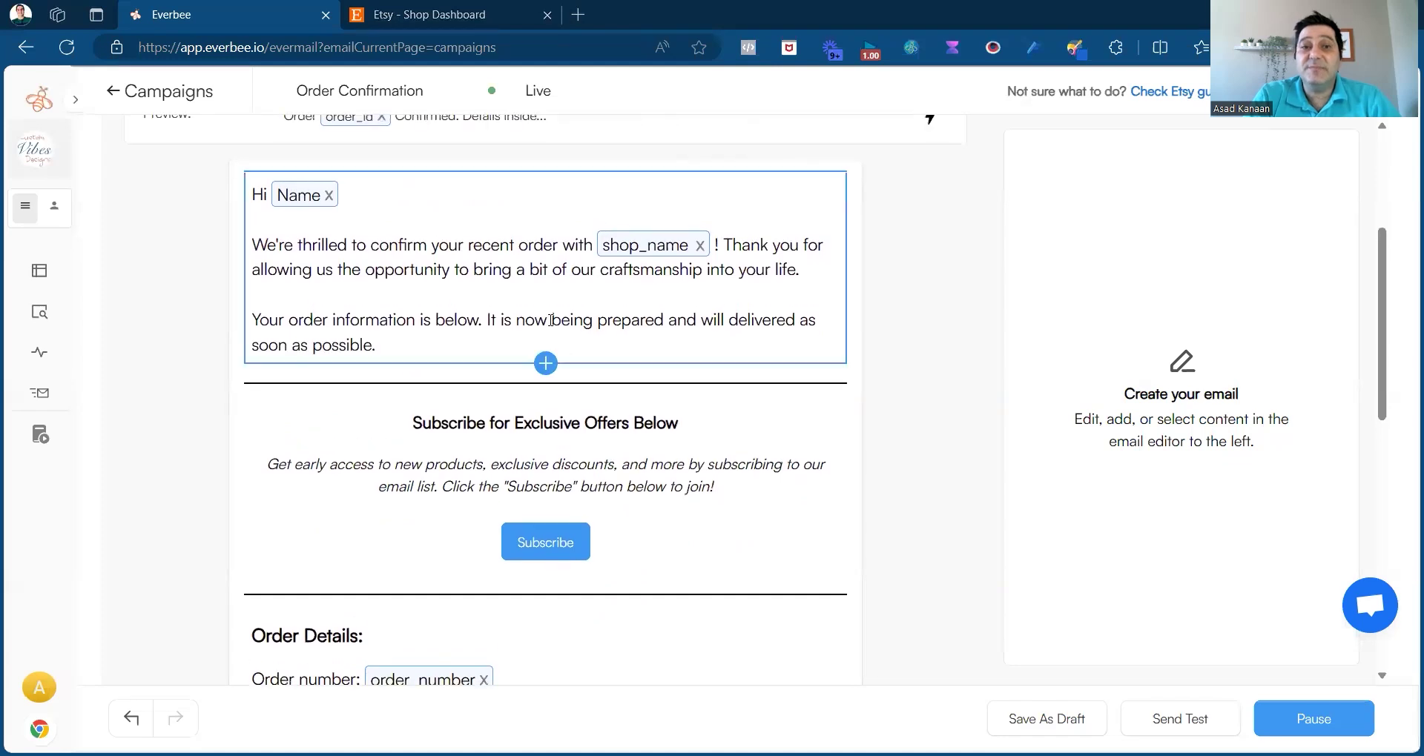
- Examine the editing options of the greeting text block, and leave the Order Confirmation editor without saving
left_click(526, 299)
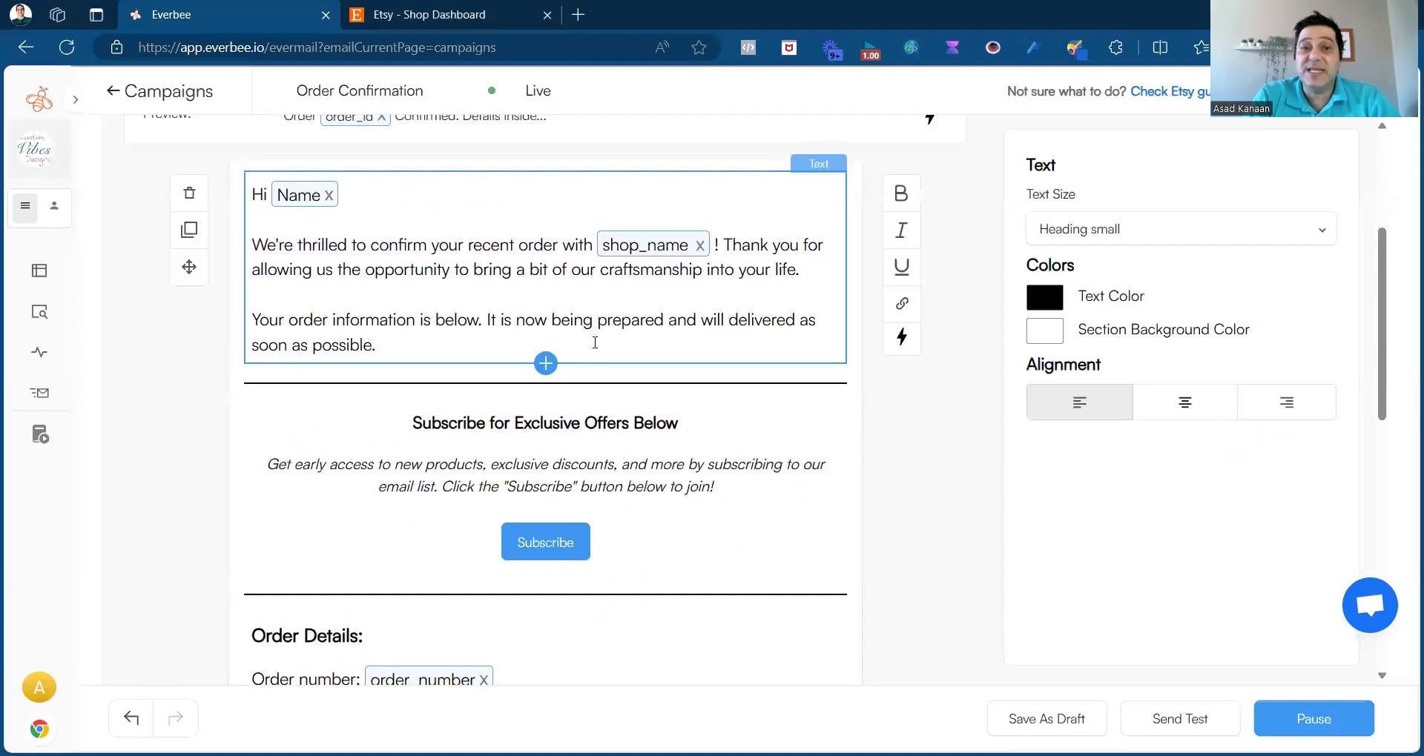
left_click(545, 363)
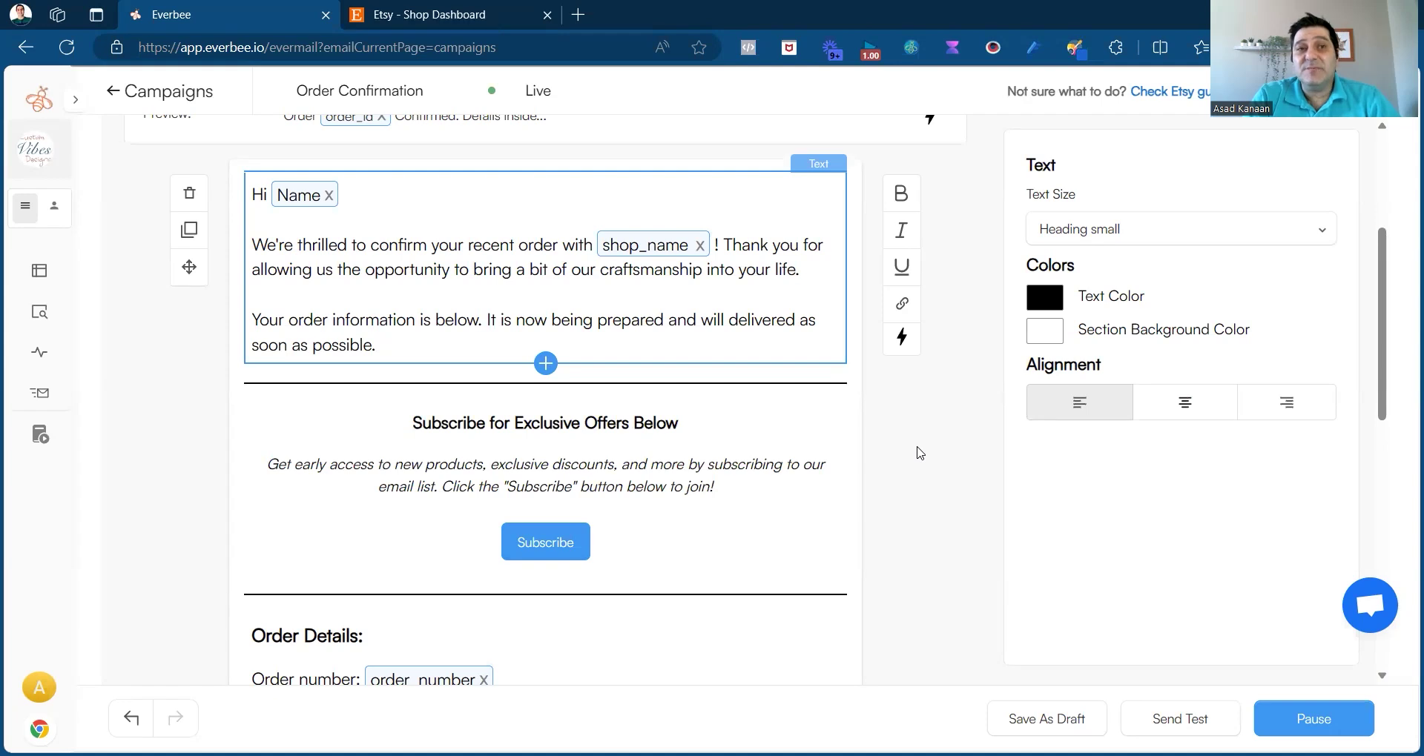
scroll(920, 453, "up", 2)
scroll(379, 400, "down", 3)
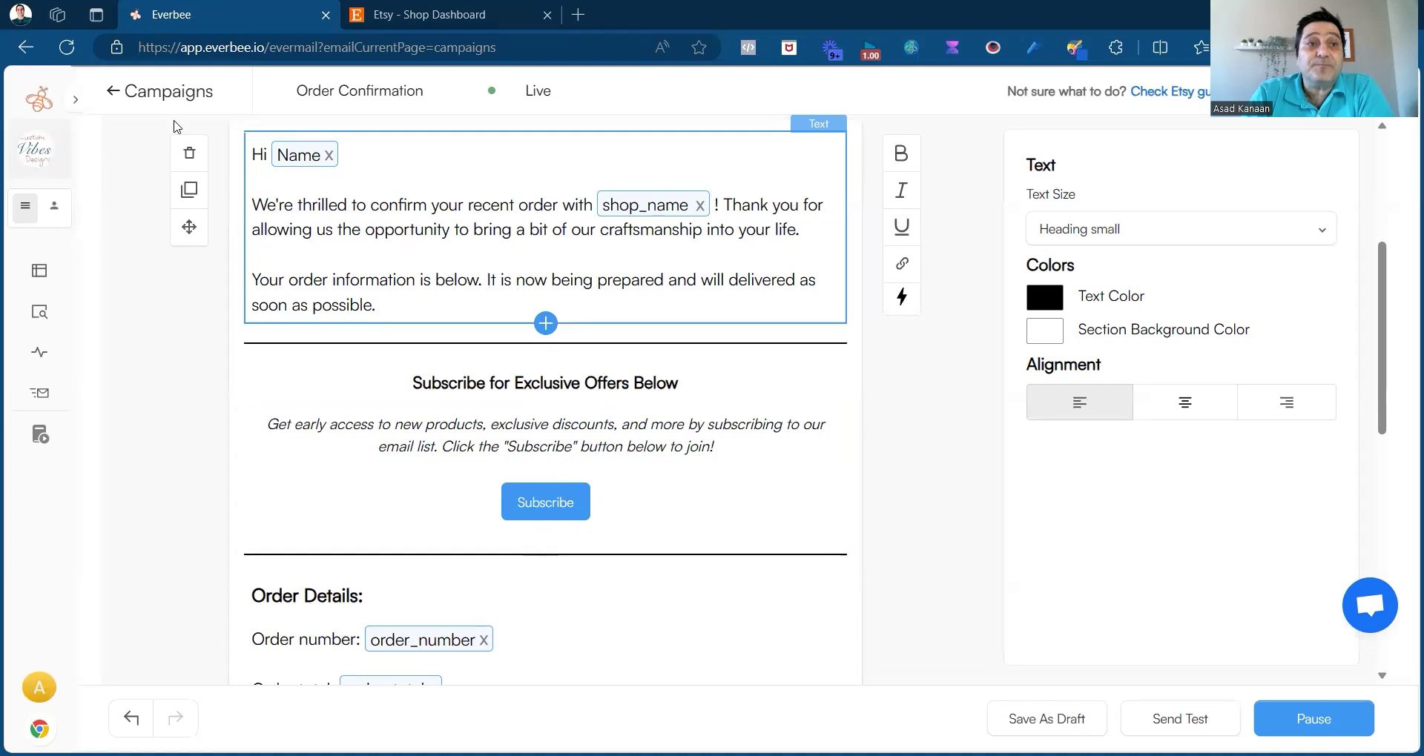
left_click(116, 92)
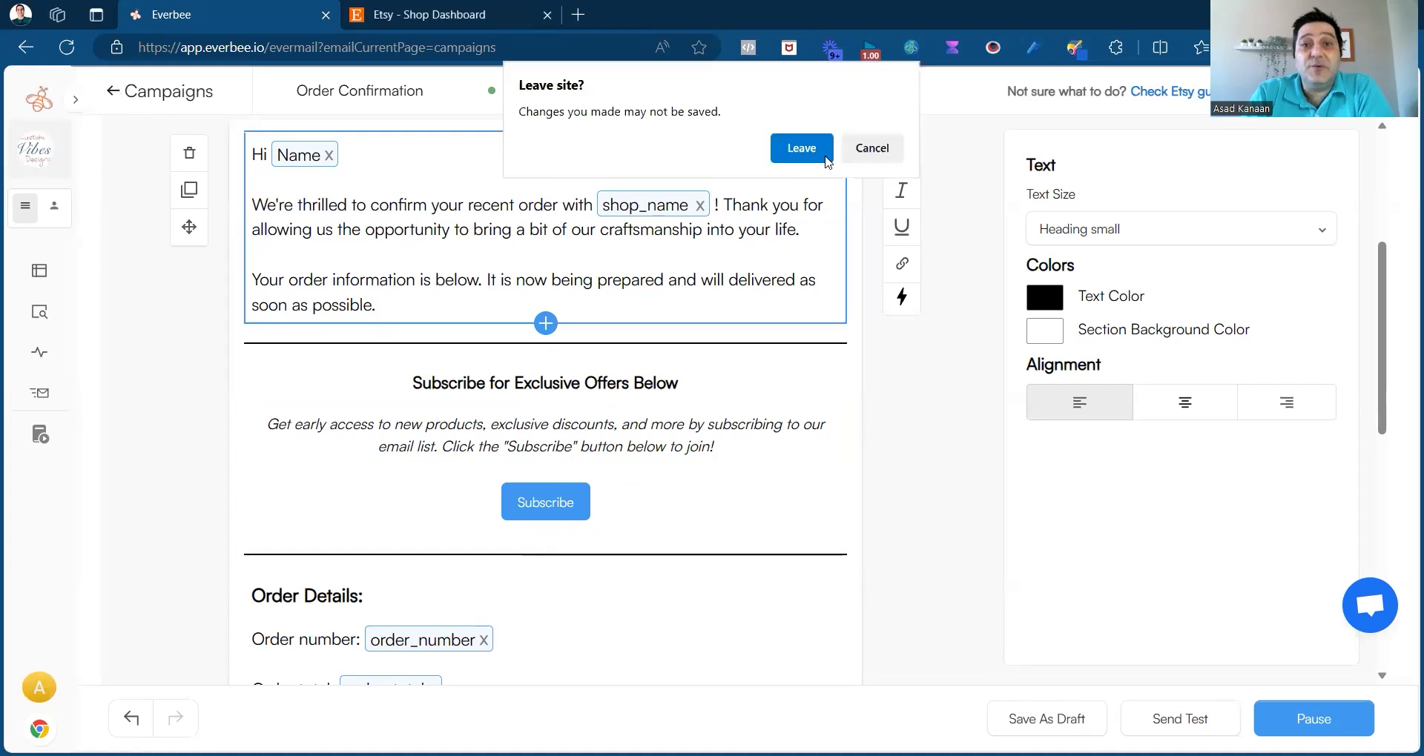
left_click(830, 154)
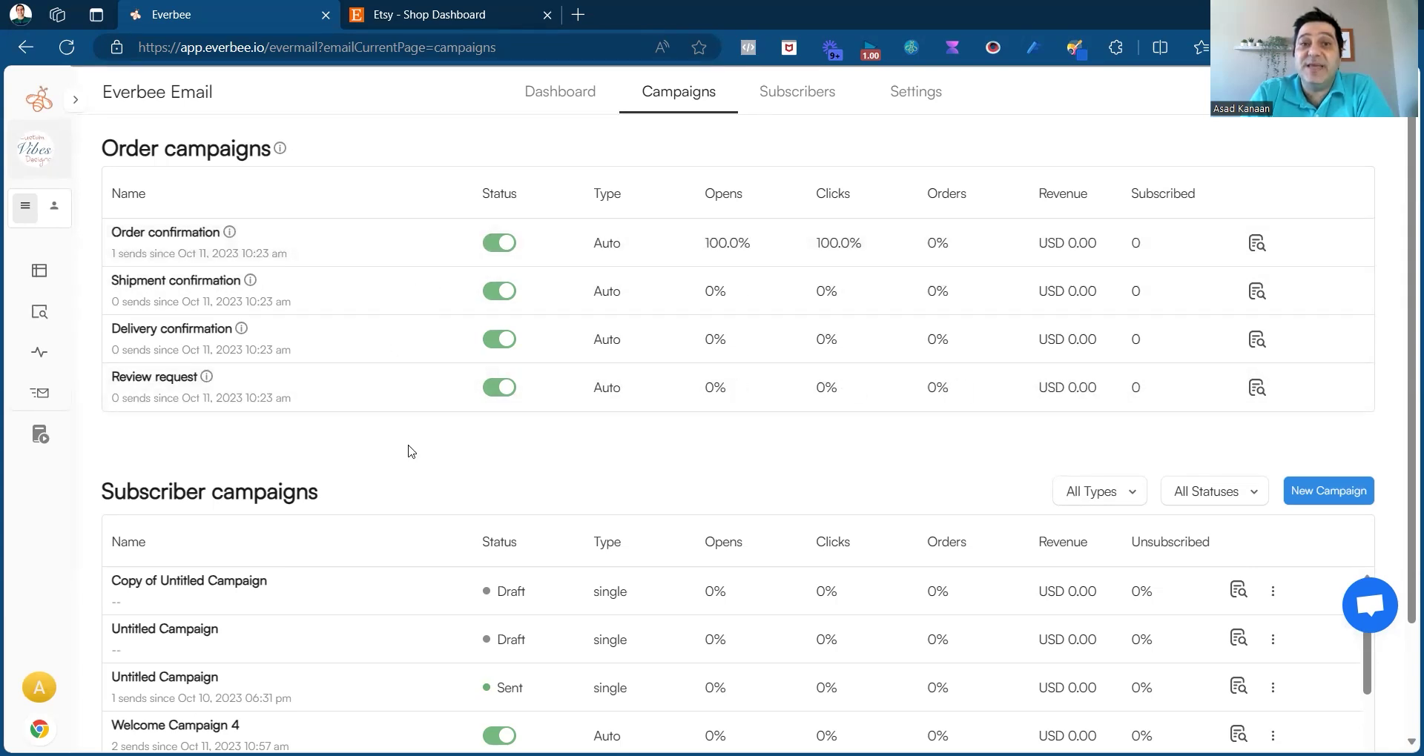
- Find Welcome Campaign 1 among the subscriber campaigns and open its details
scroll(559, 482, "down", 2)
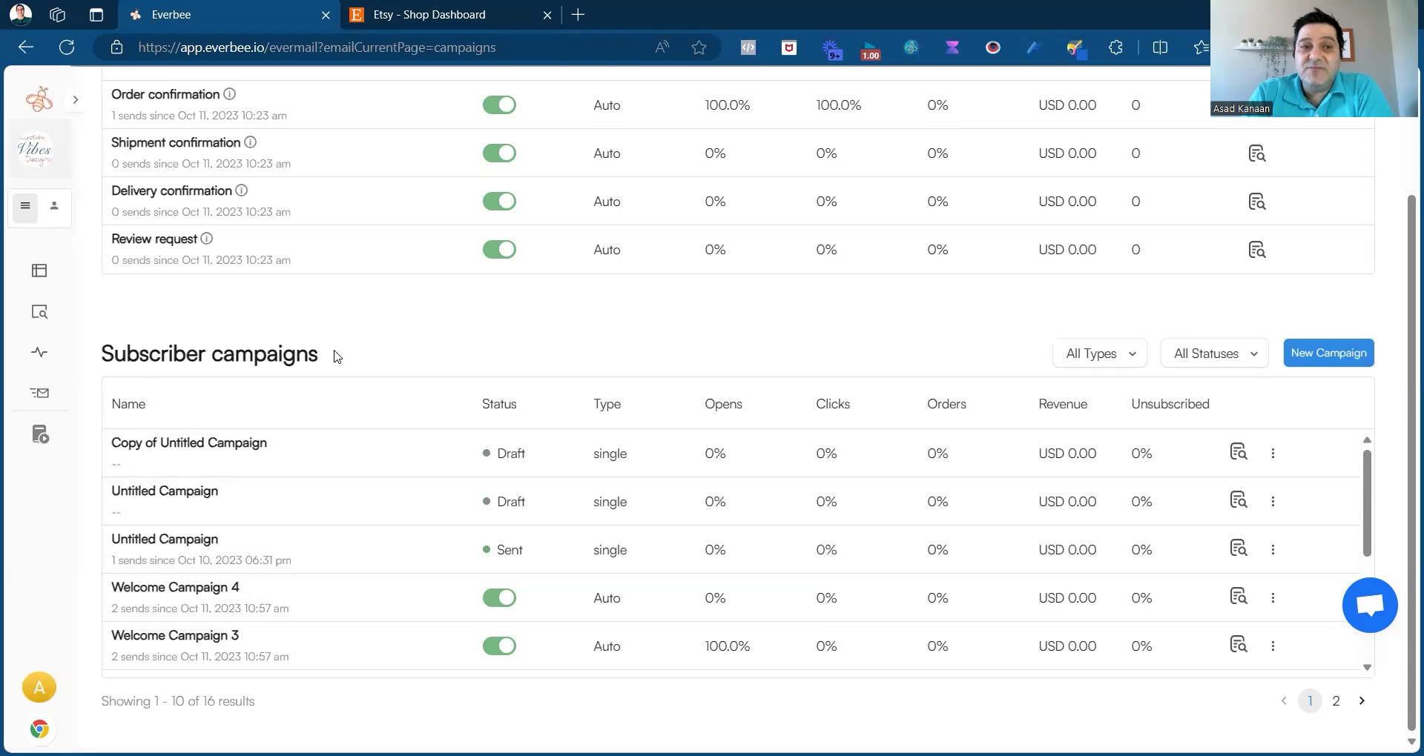
scroll(360, 519, "down", 1)
scroll(359, 527, "down", 2)
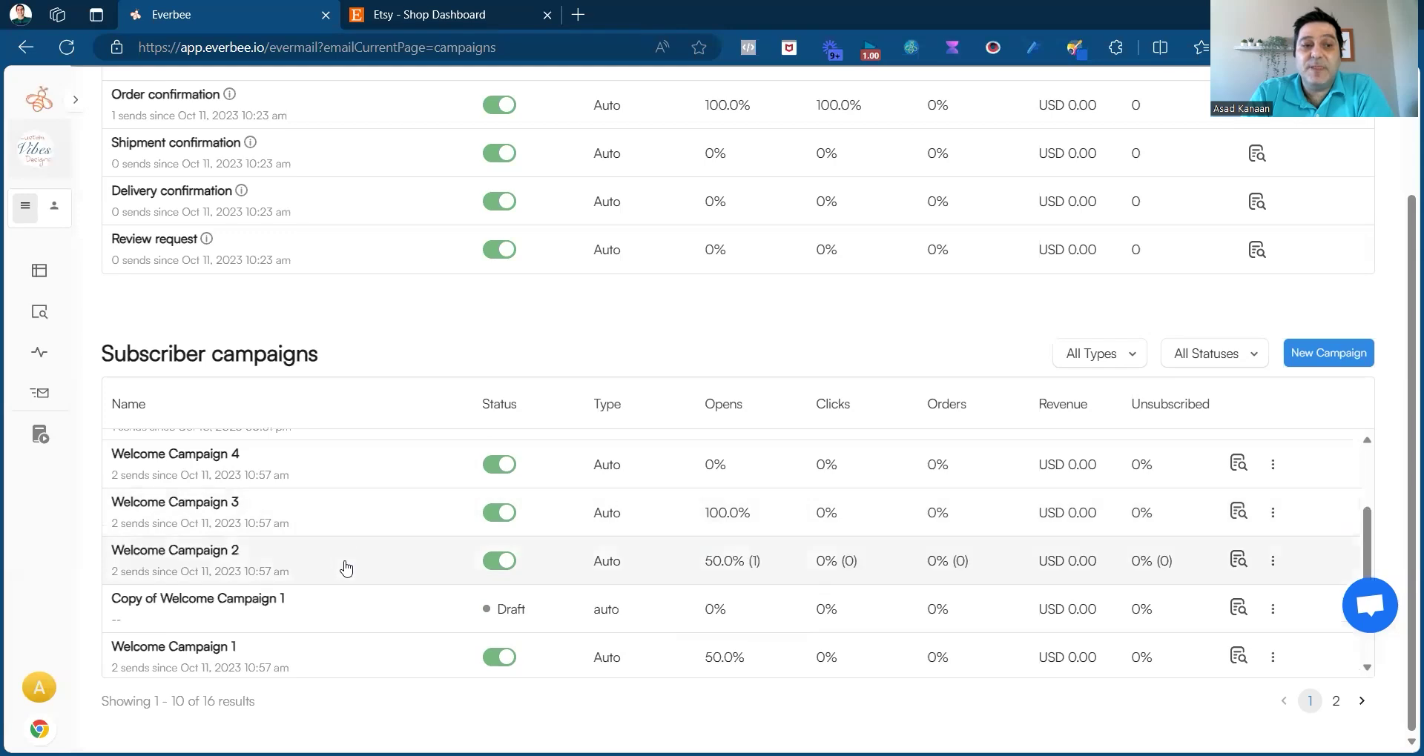
scroll(345, 571, "down", 1)
left_click(350, 608)
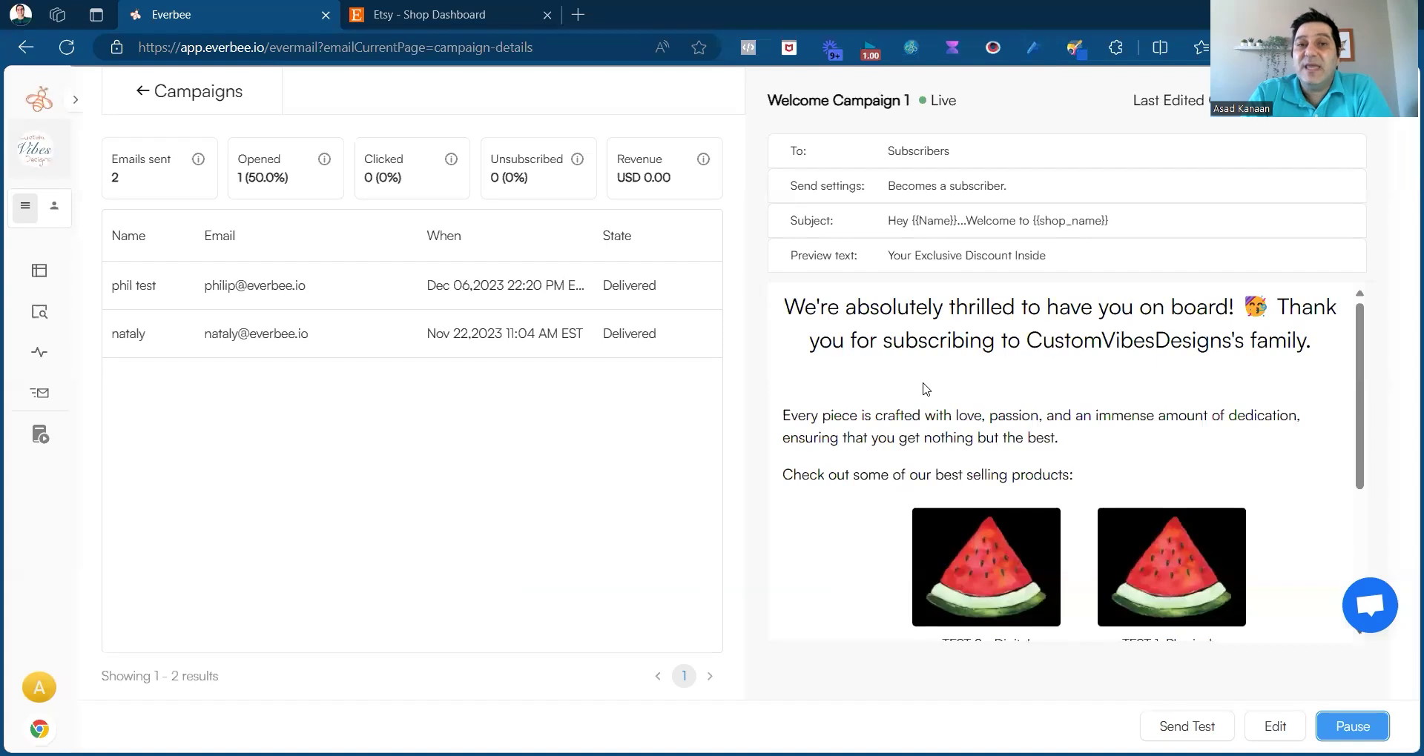
- Return to the campaigns overview and look through the series of subscriber welcome campaigns
left_click(144, 105)
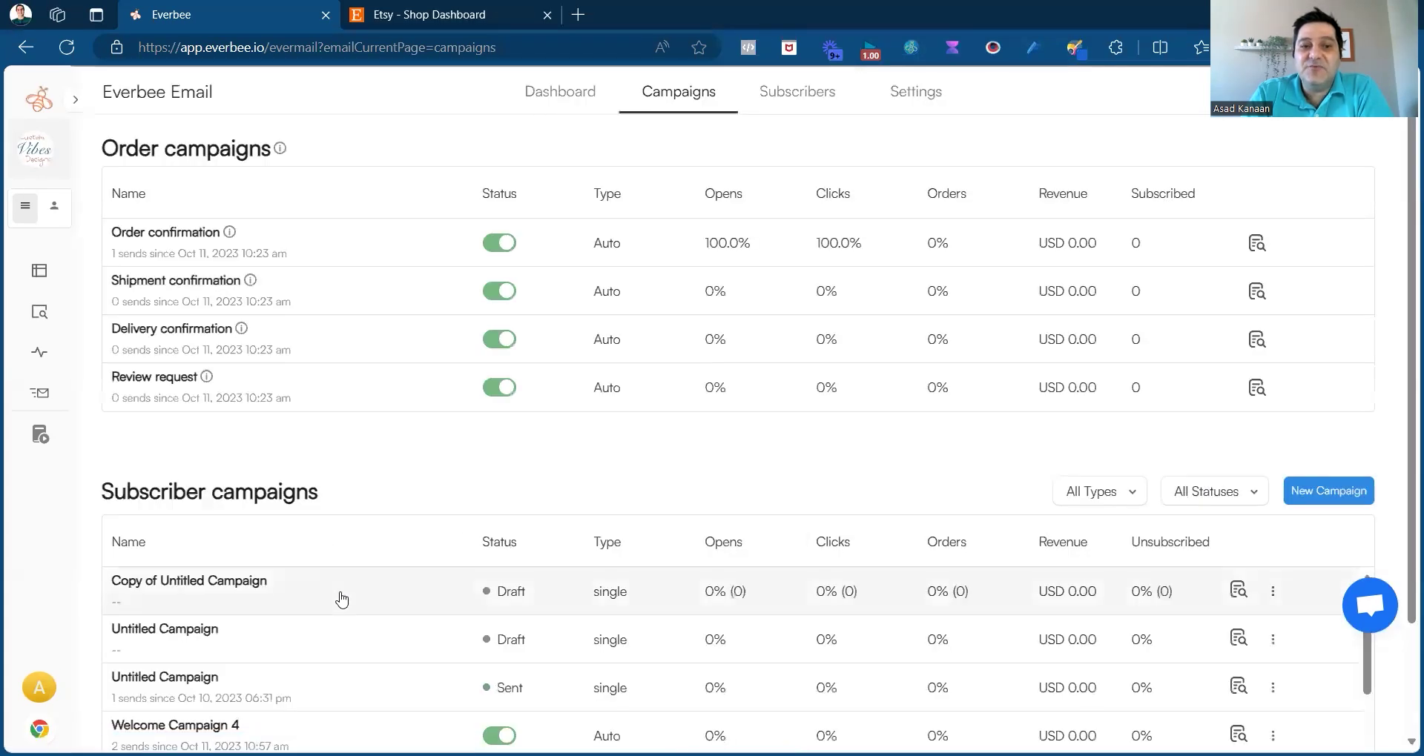
scroll(341, 599, "up", 1)
scroll(342, 599, "down", 2)
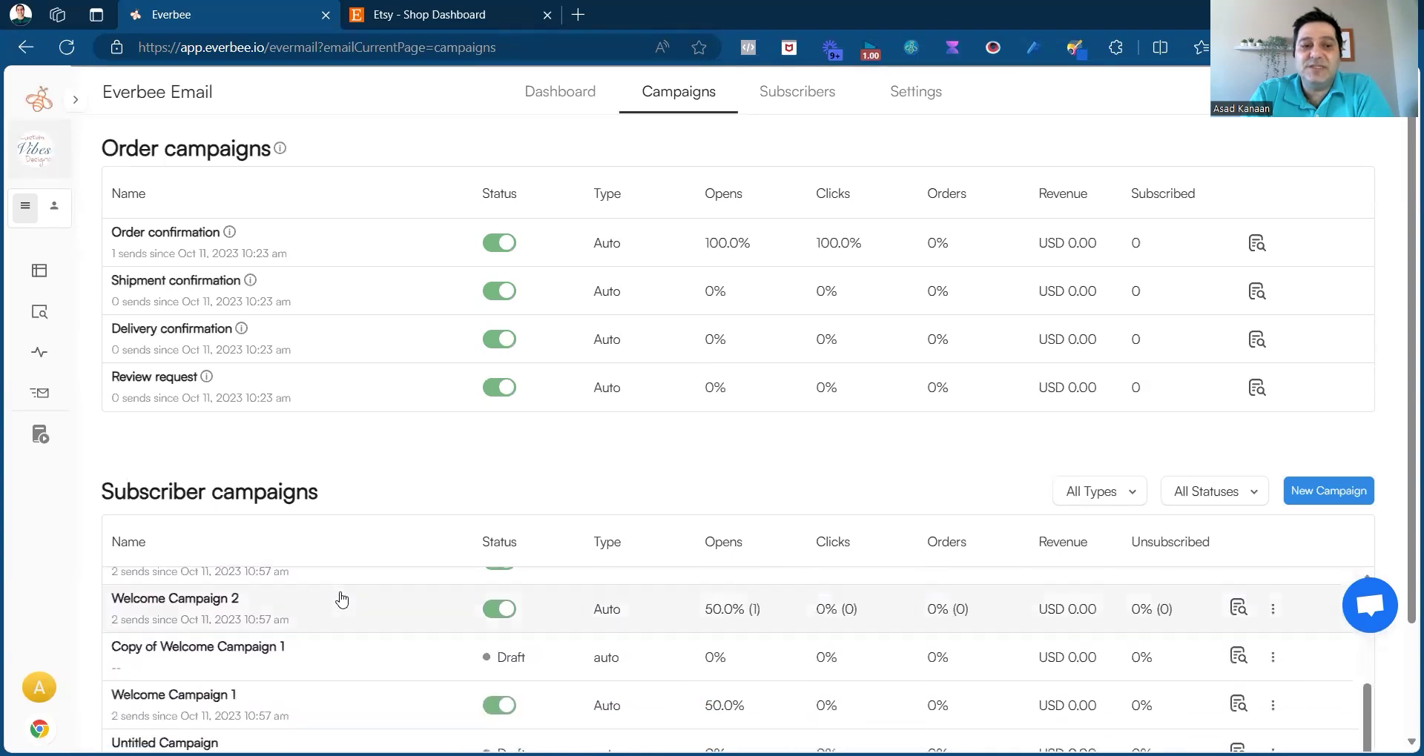
scroll(227, 686, "up", 1)
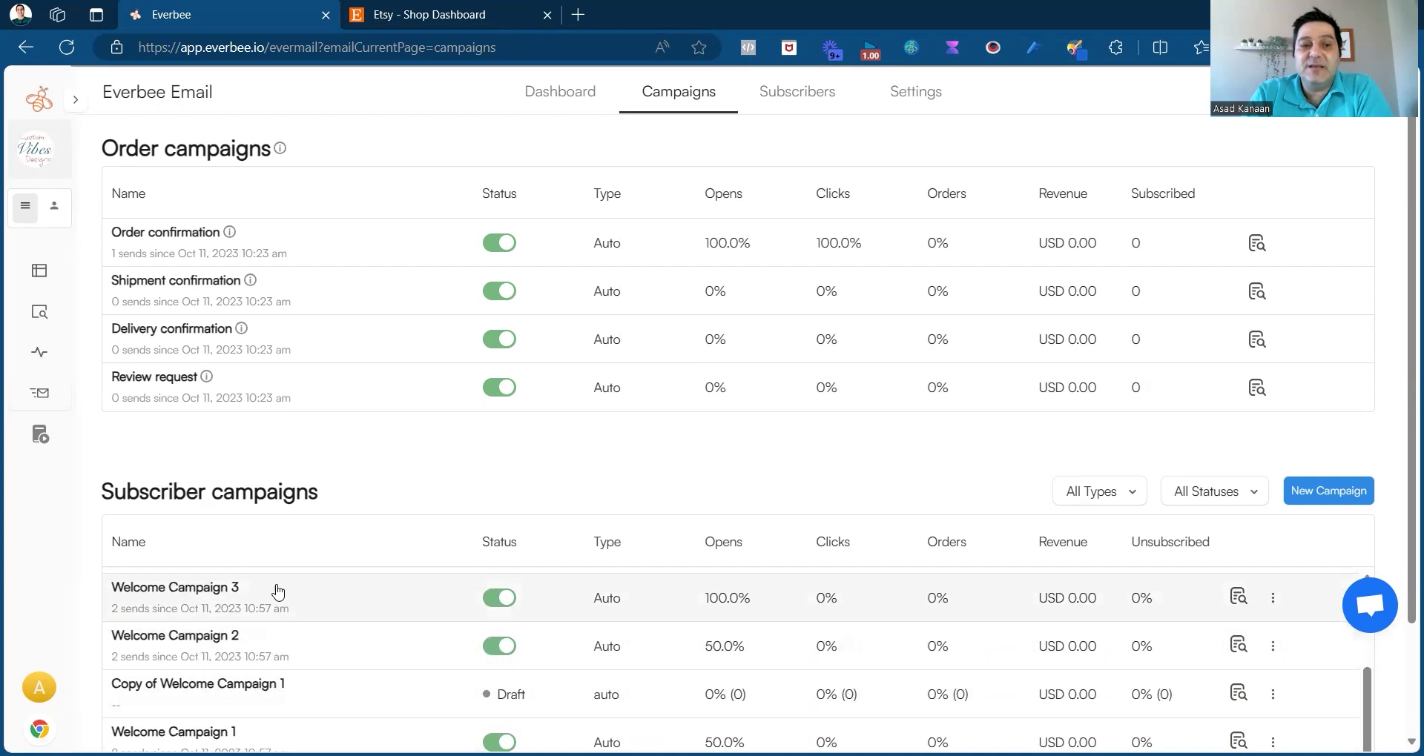
scroll(306, 607, "up", 1)
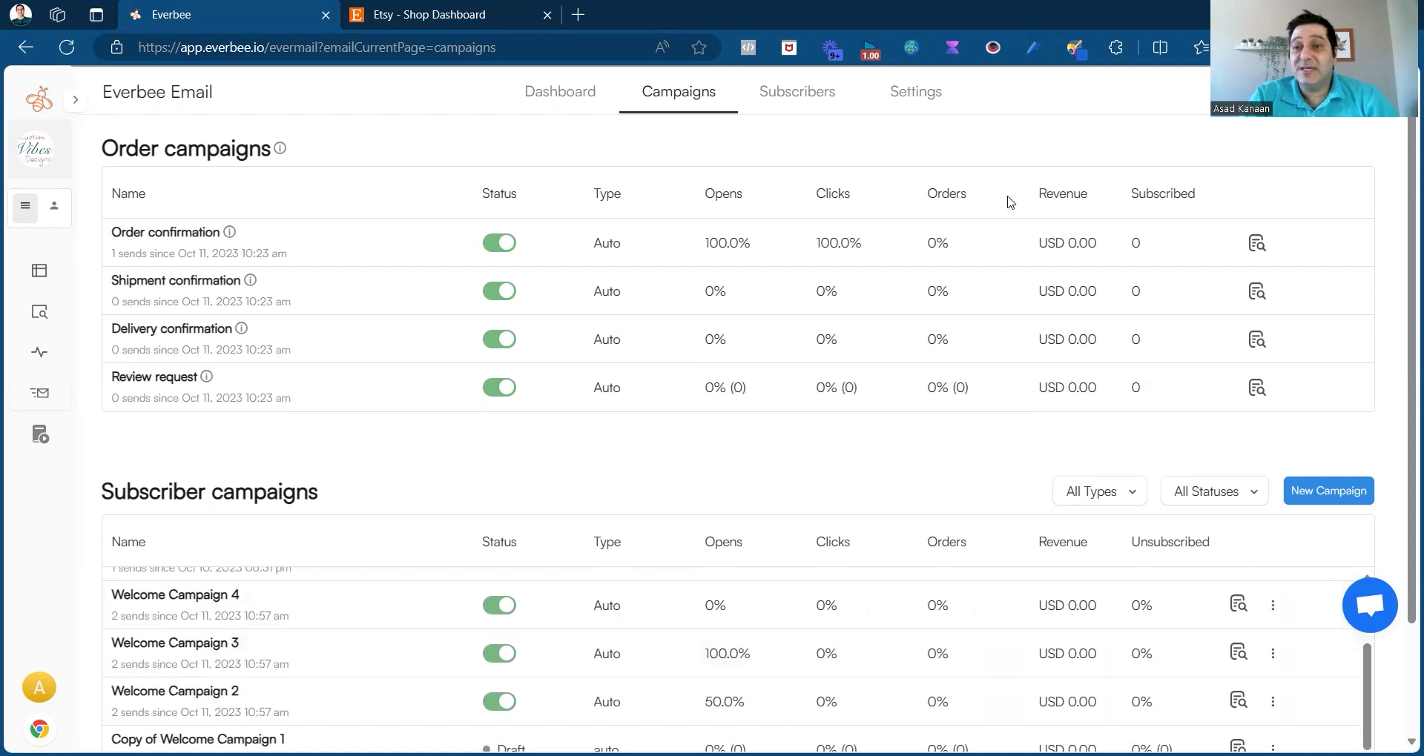
- View the single and auto campaign templates offered for a new campaign, and close the chooser without creating one
left_click(1354, 500)
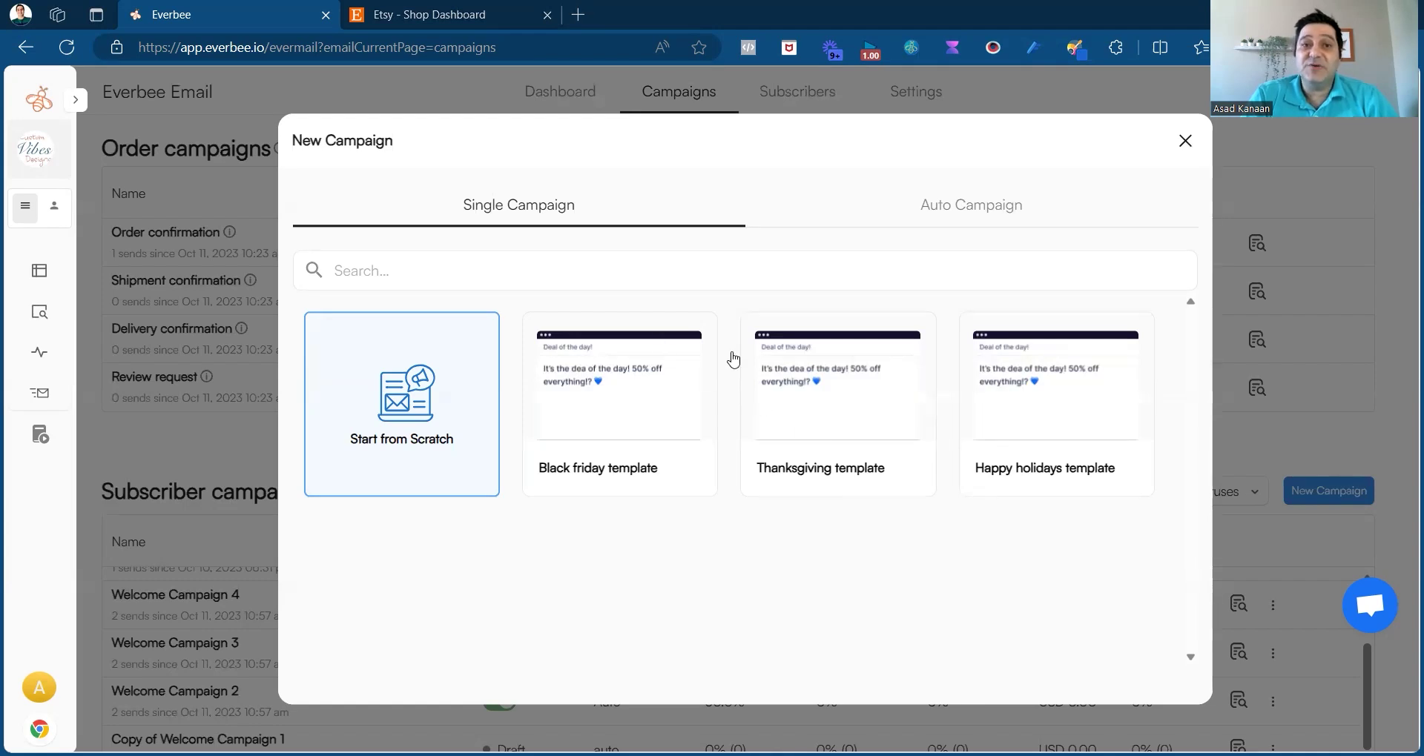
mouse_move(525, 216)
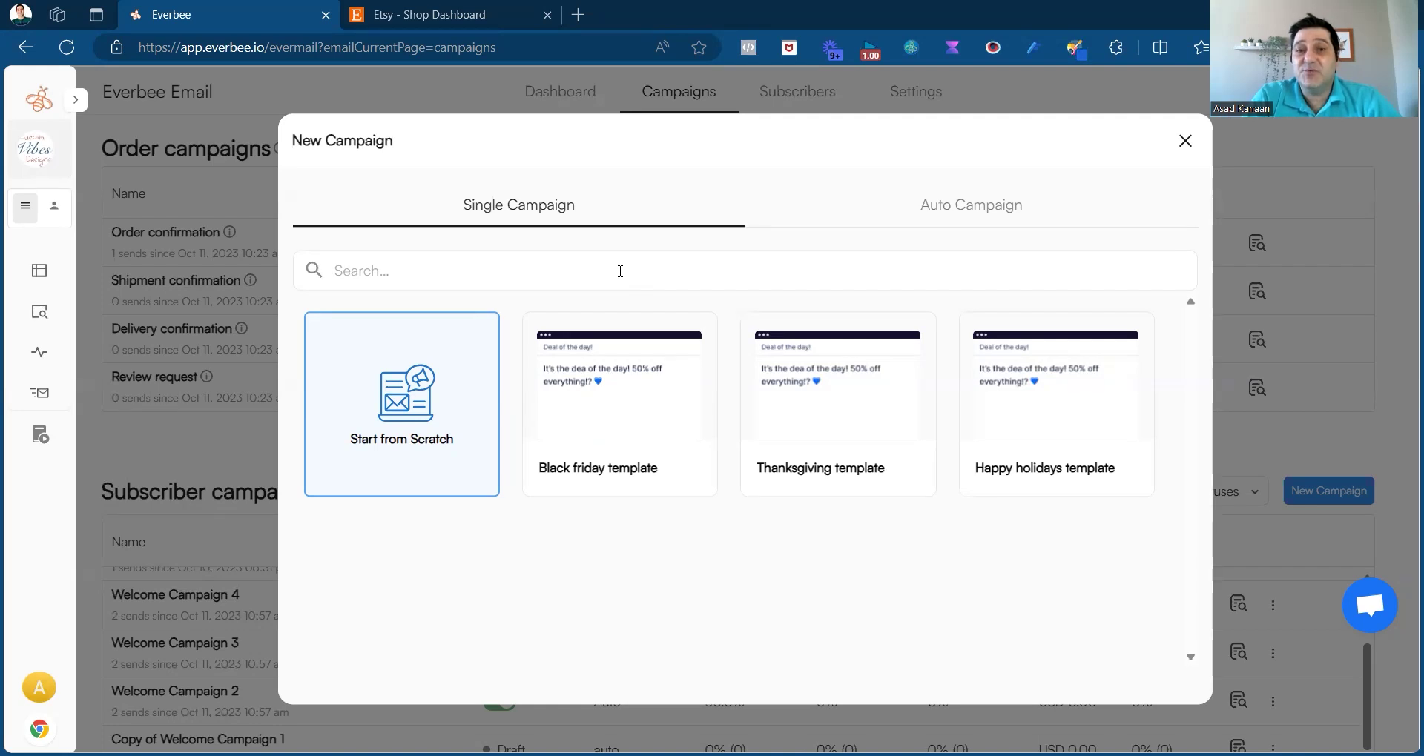
left_click(969, 208)
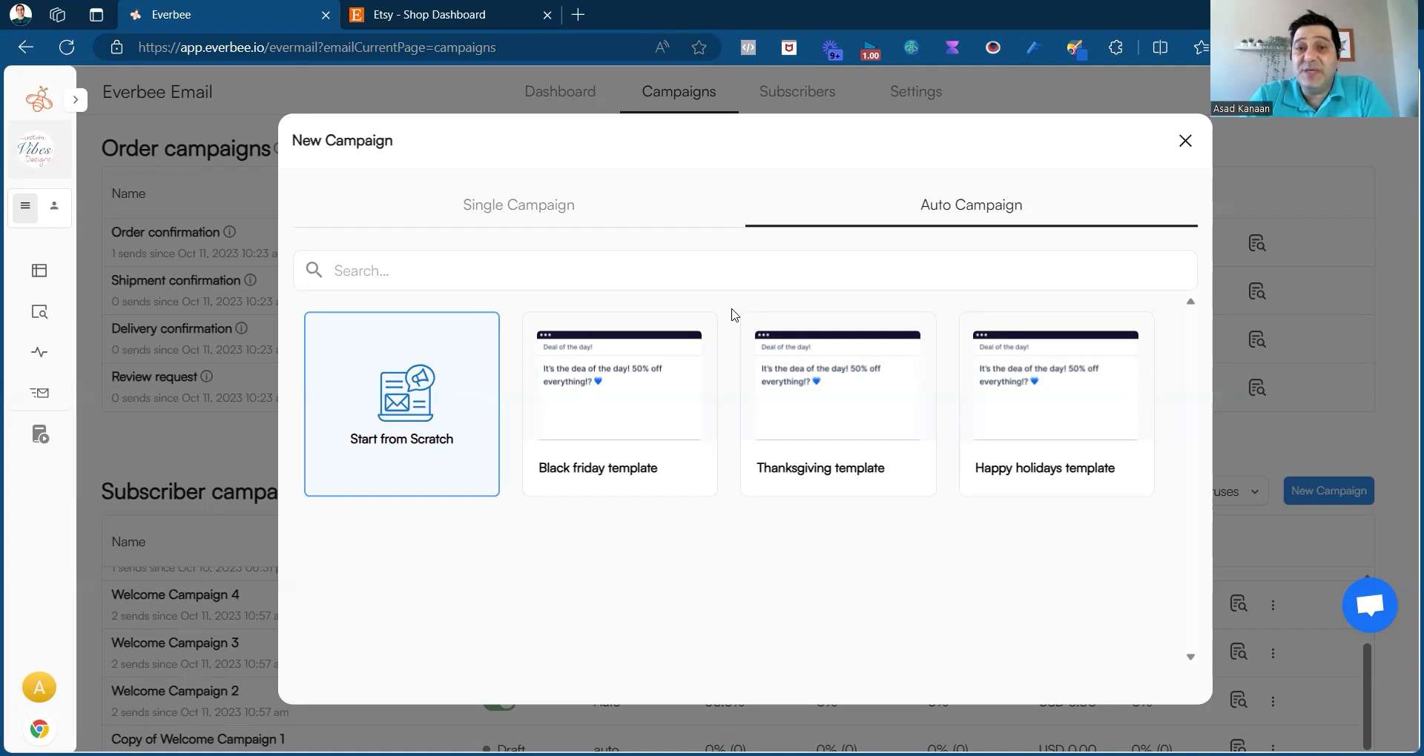
left_click(1183, 141)
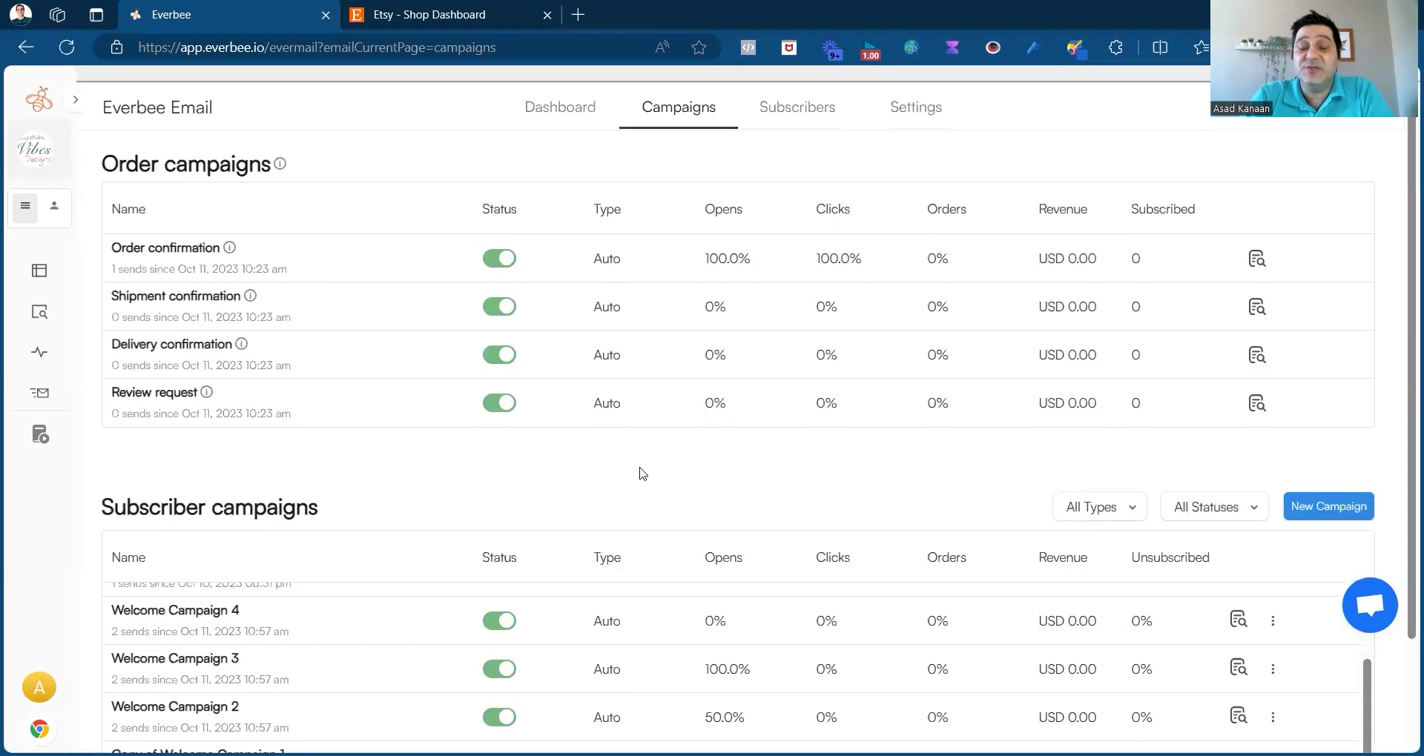
- Look through the subscriber lists and the options for adding customers, view the form for adding subscribers manually, and close it without adding anyone
left_click(801, 92)
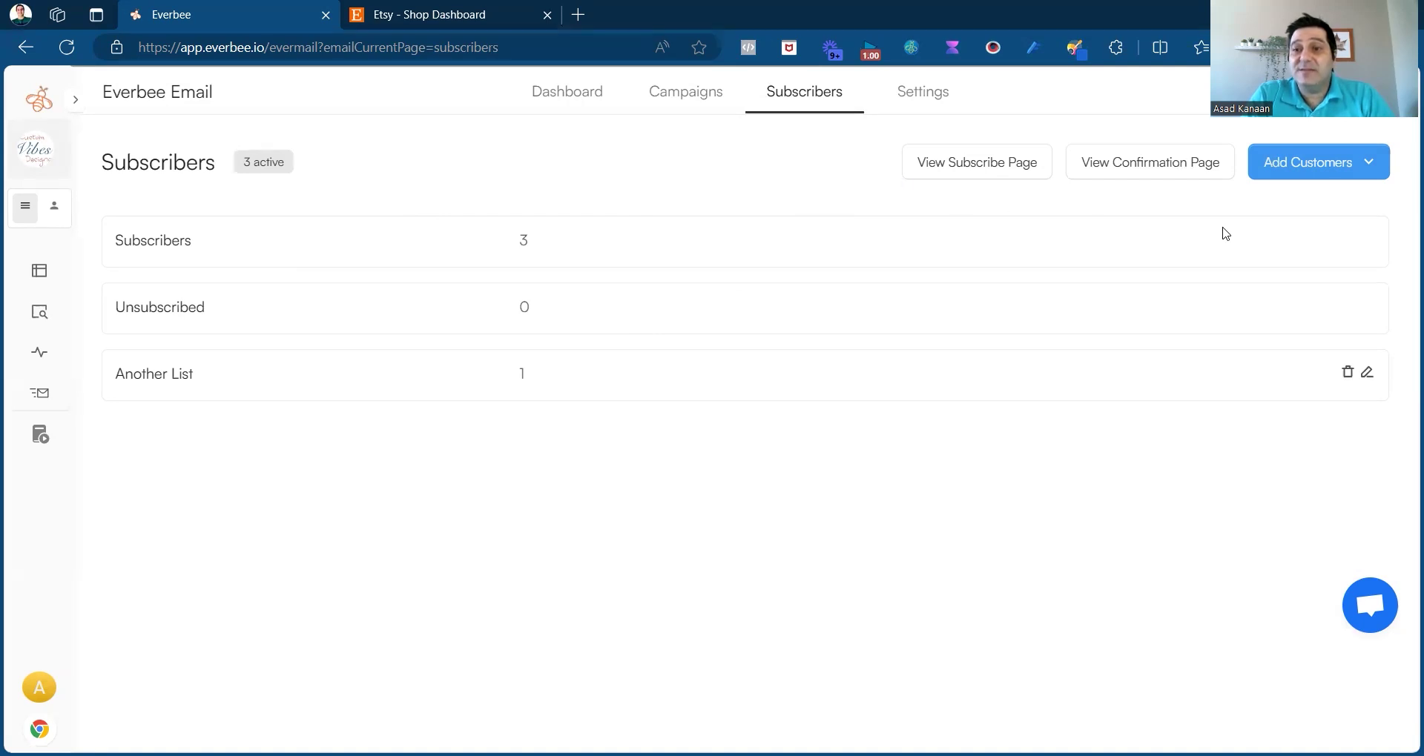
left_click(1364, 177)
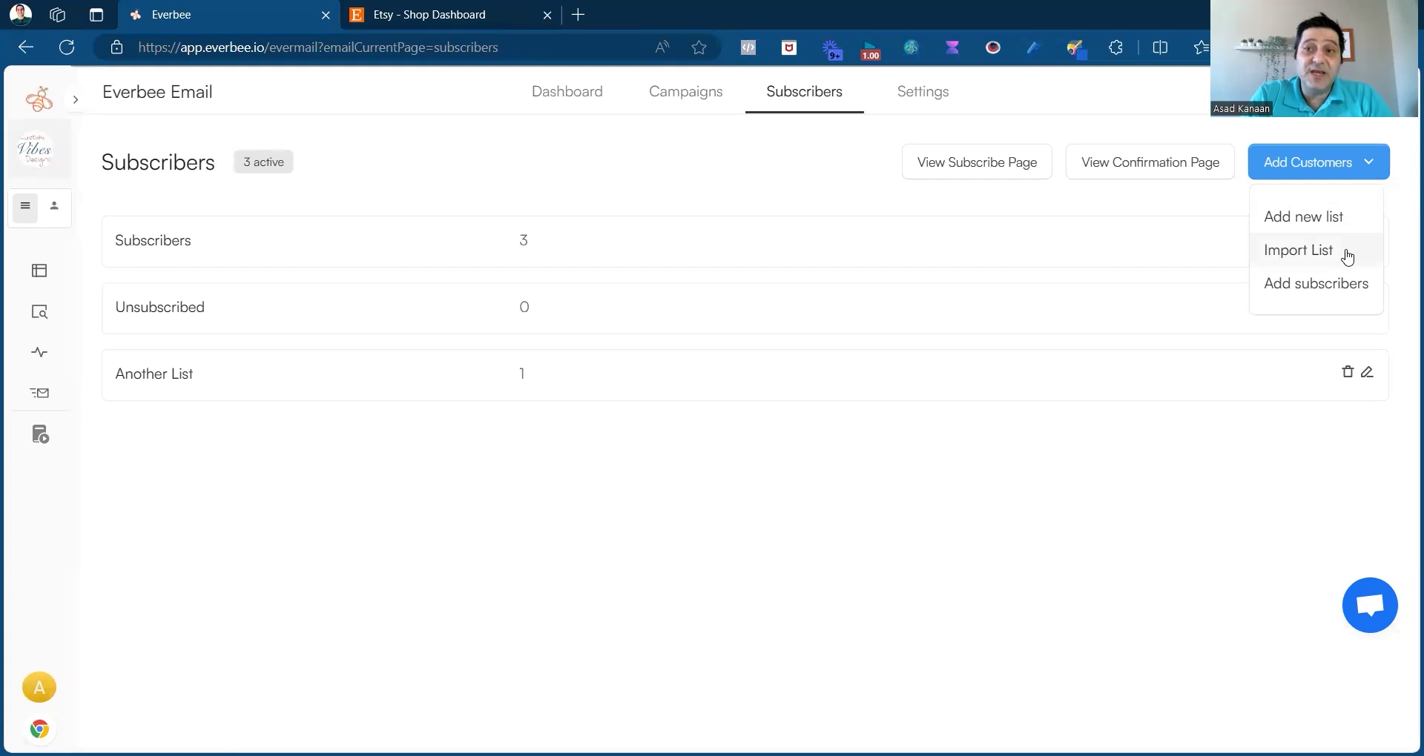
left_click(1323, 288)
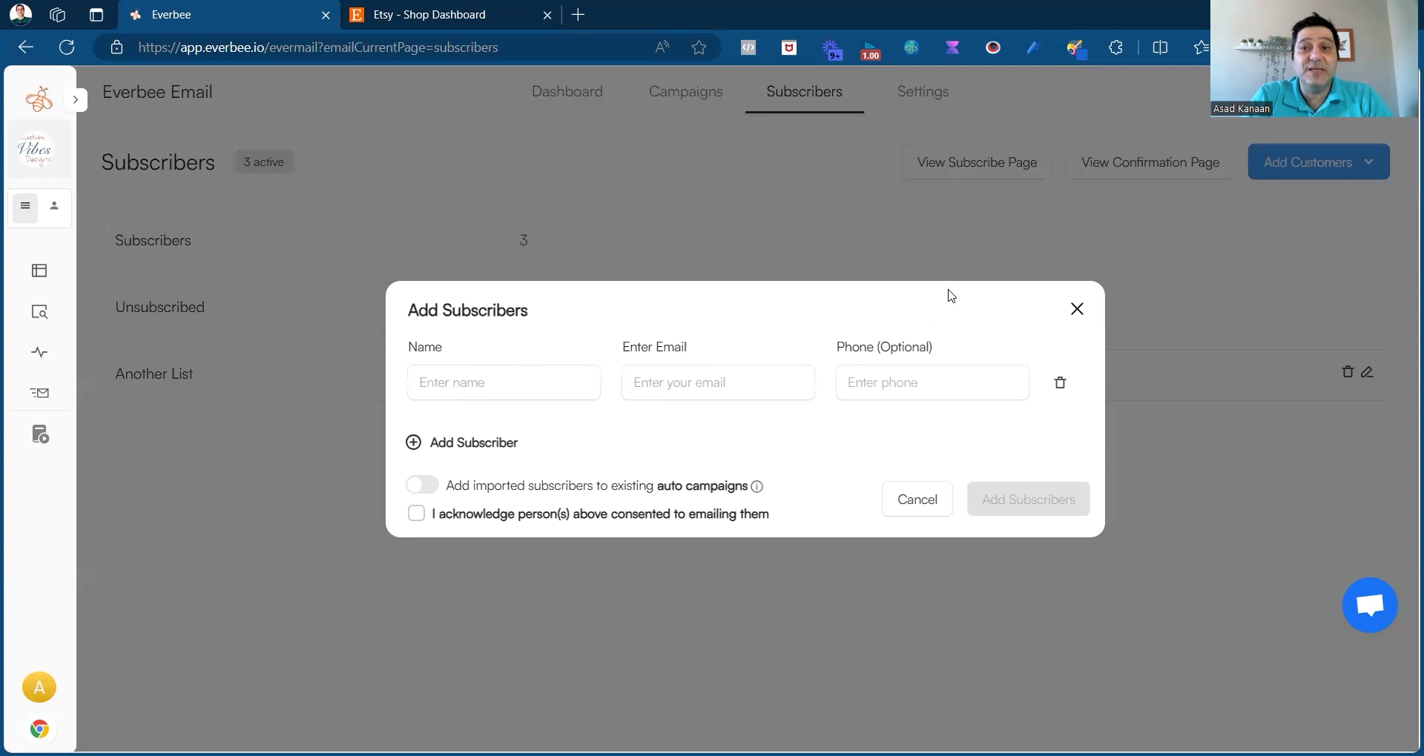
left_click(1077, 309)
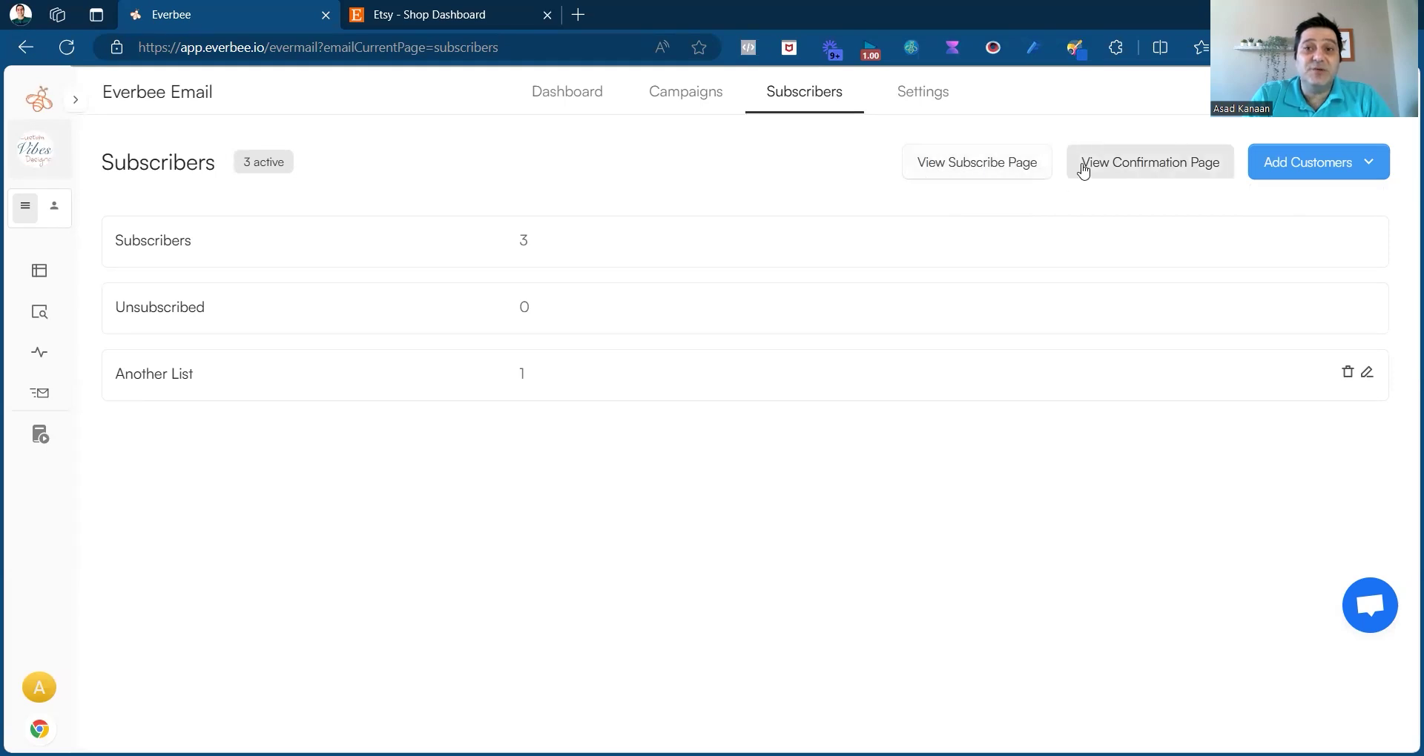
- Open the subscribe page setup, try adding "lkfsdjflsd f" to the end of its heading, and remove the added text again
left_click(1006, 168)
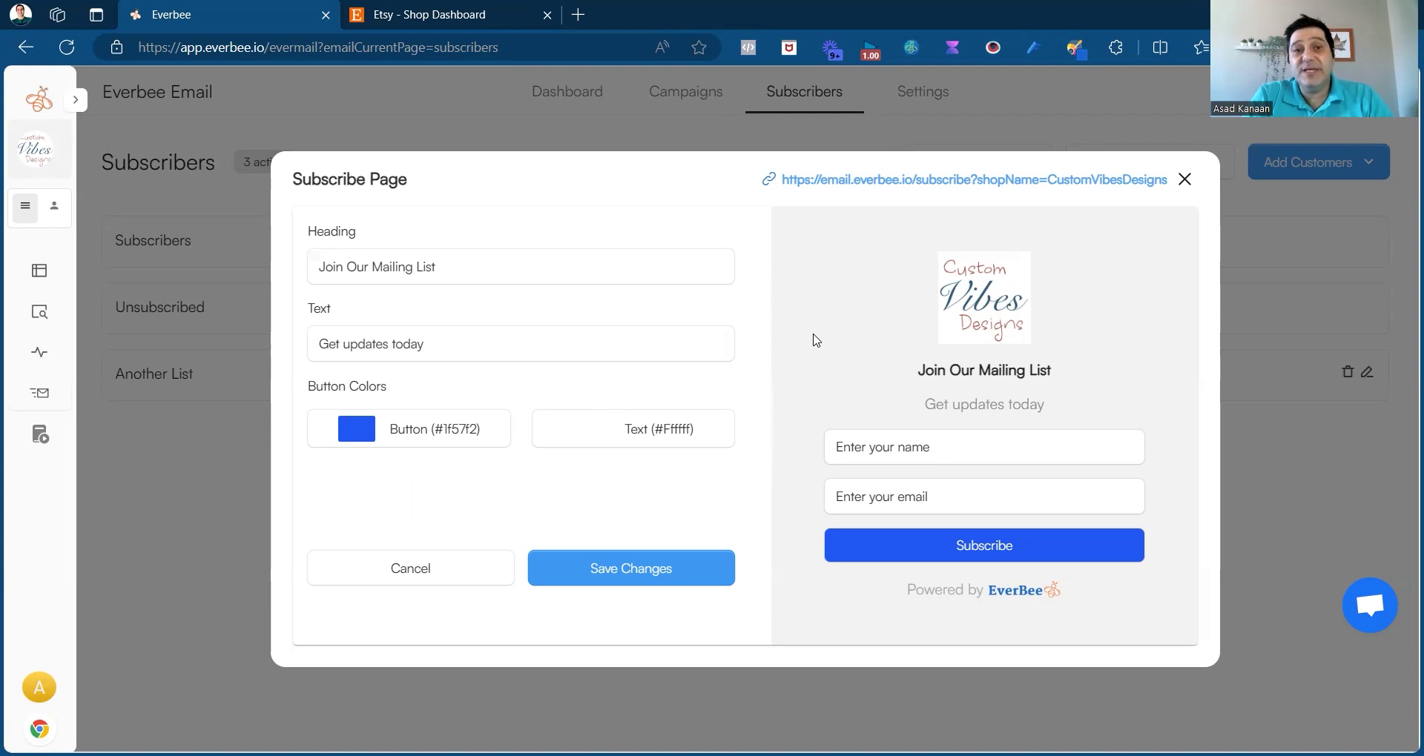
left_click(594, 264)
type("lkfsdjflsd f")
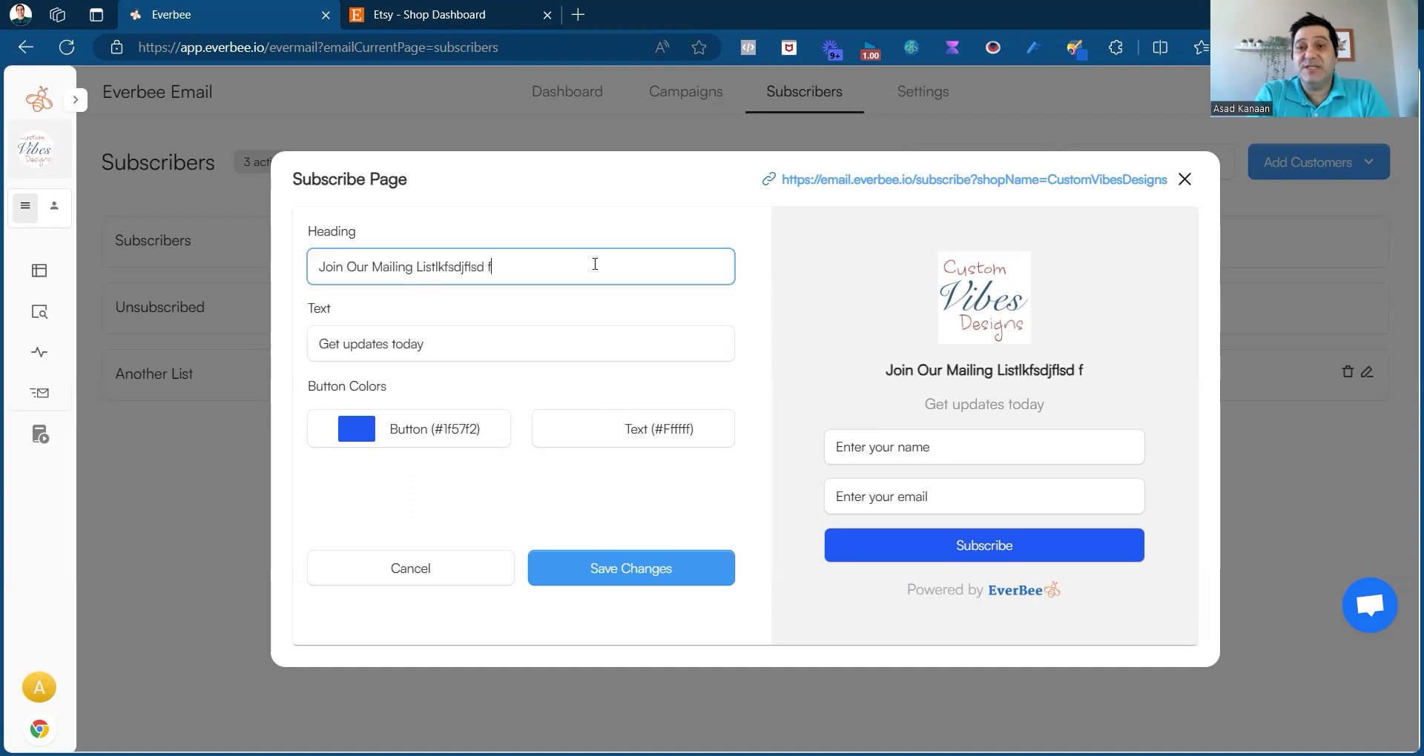
key("BackSpace")
key("BackSpace")
key("BackSpace")
key("BackSpace")
key("BackSpace")
key("BackSpace")
key("BackSpace")
key("BackSpace")
key("BackSpace")
key("BackSpace")
key("BackSpace")
key("BackSpace")
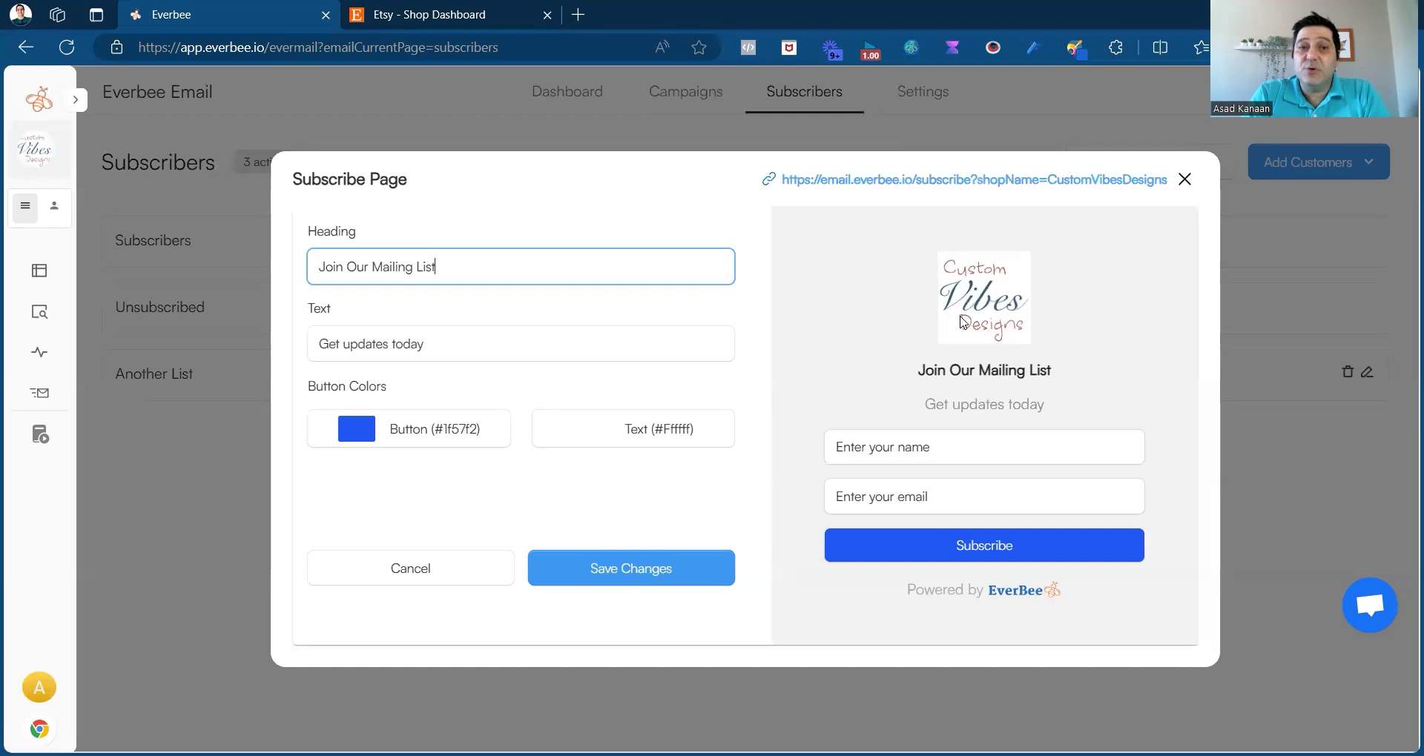
- Copy the subscribe page link, and check on the public CustomVibesDesigns Etsy shop page where that link is placed
left_click(905, 541)
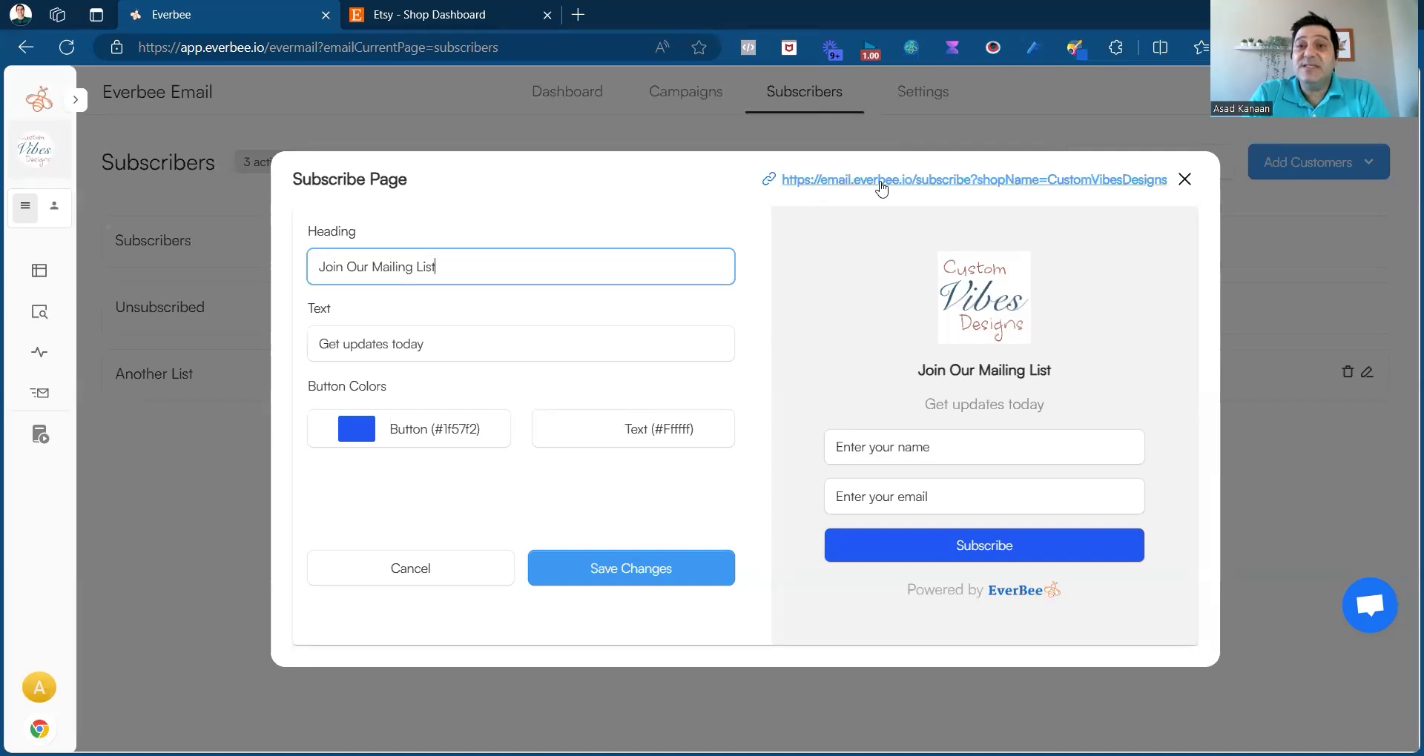
left_click(770, 182)
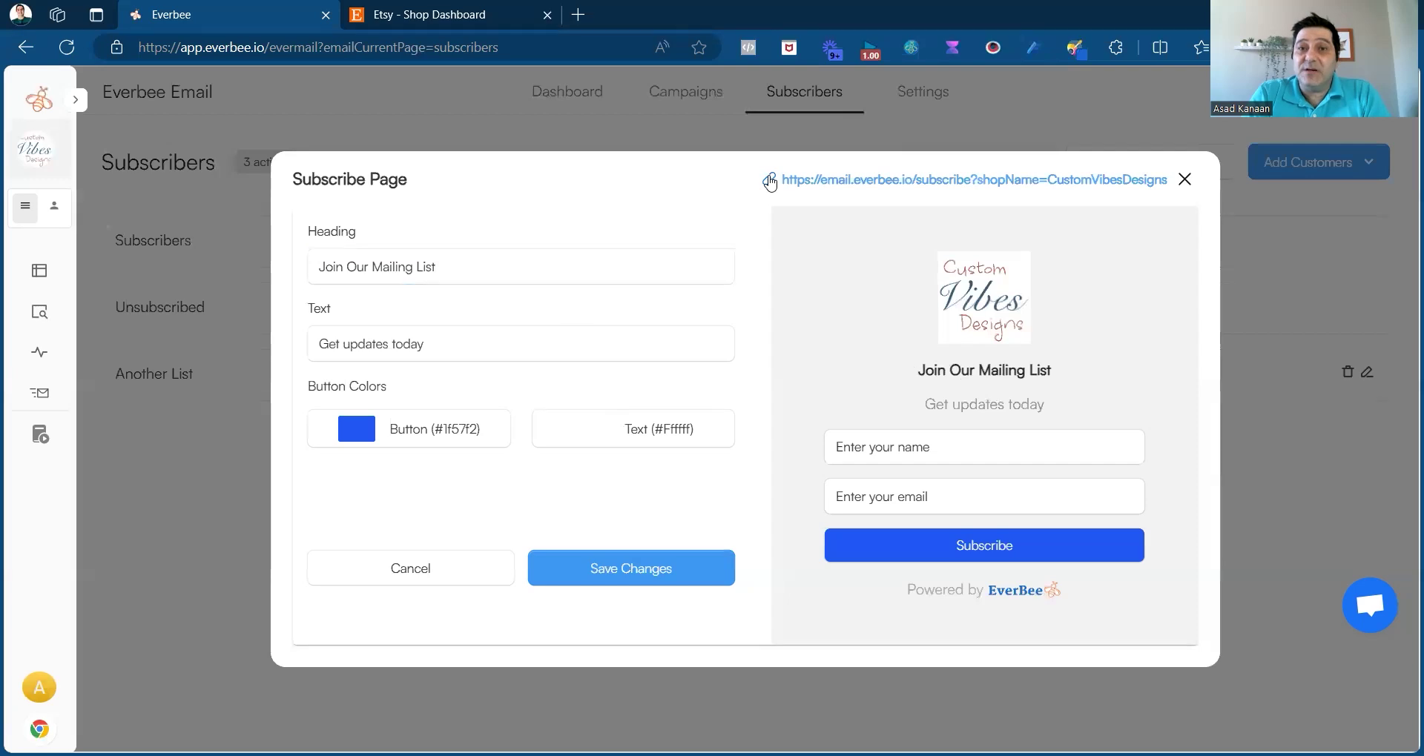
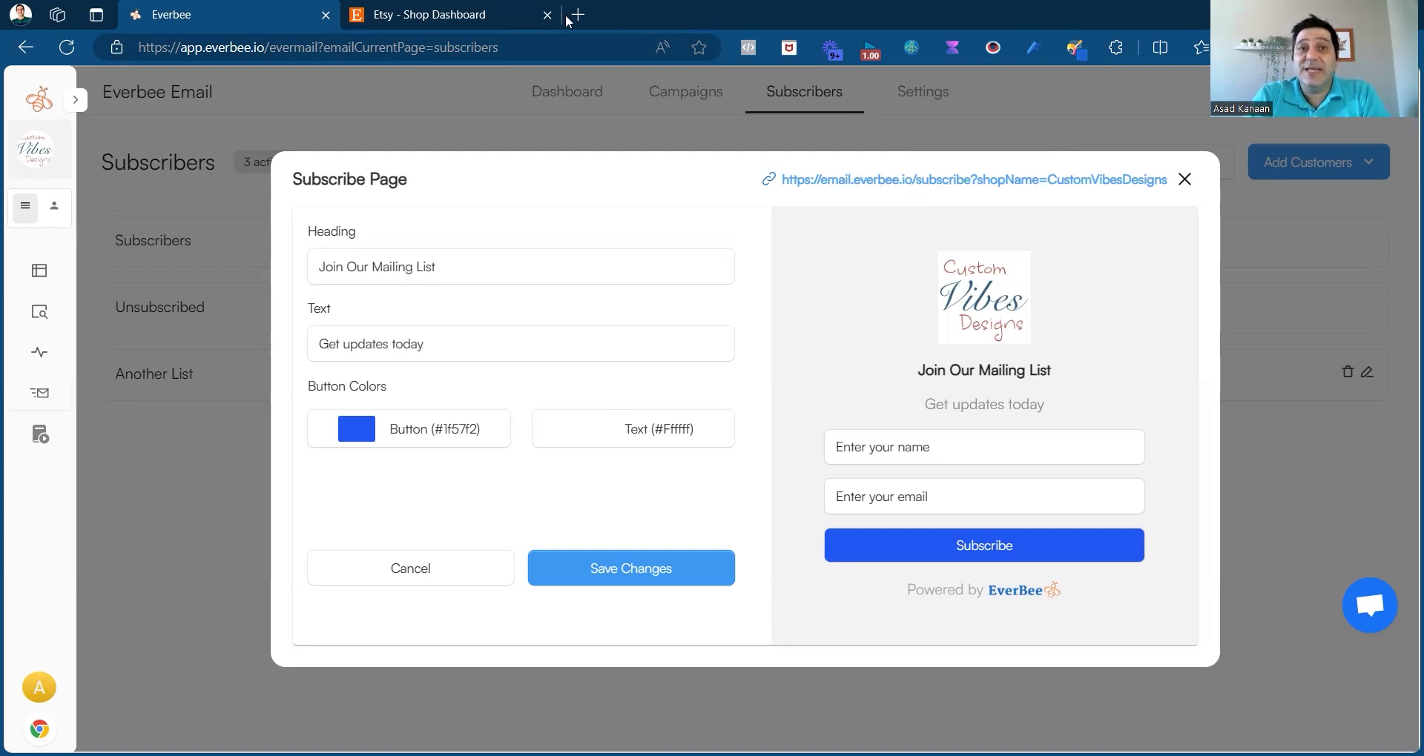
left_click(495, 10)
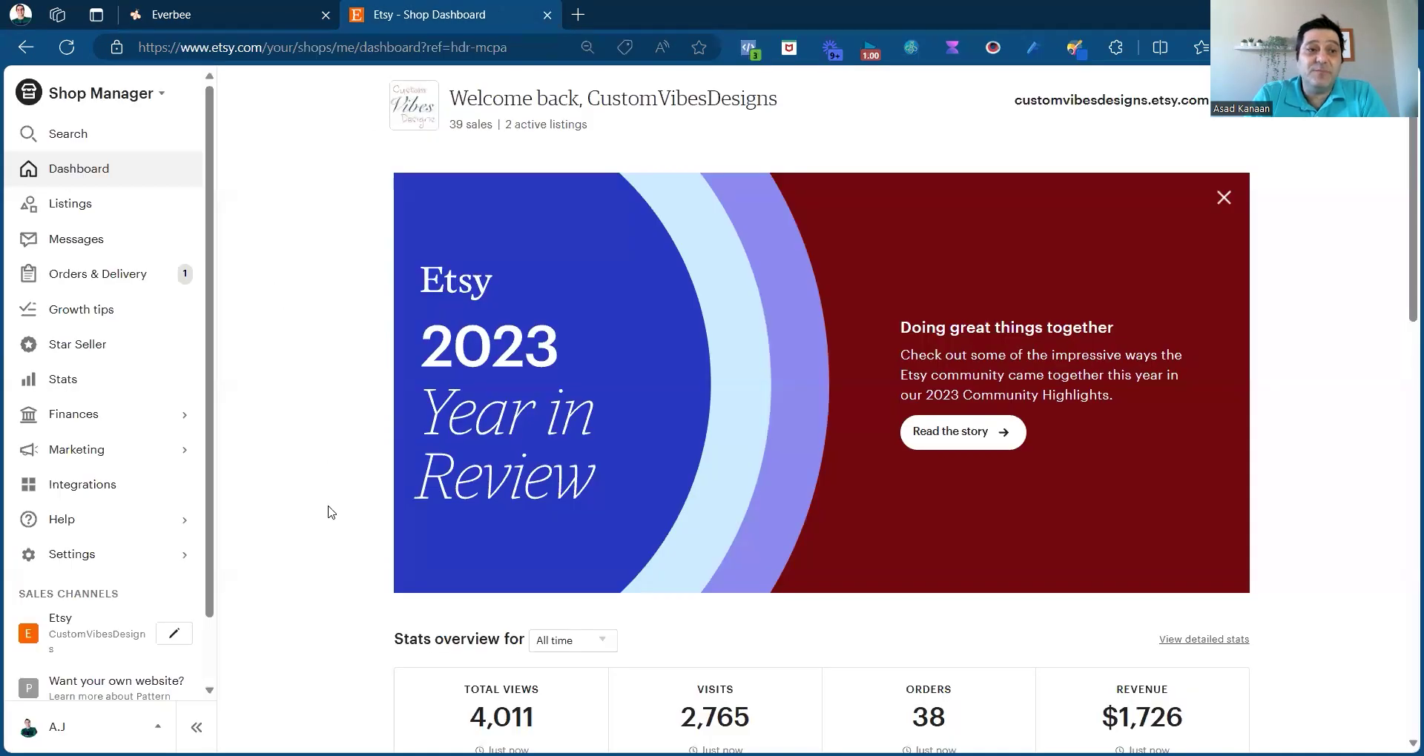
left_click(98, 629)
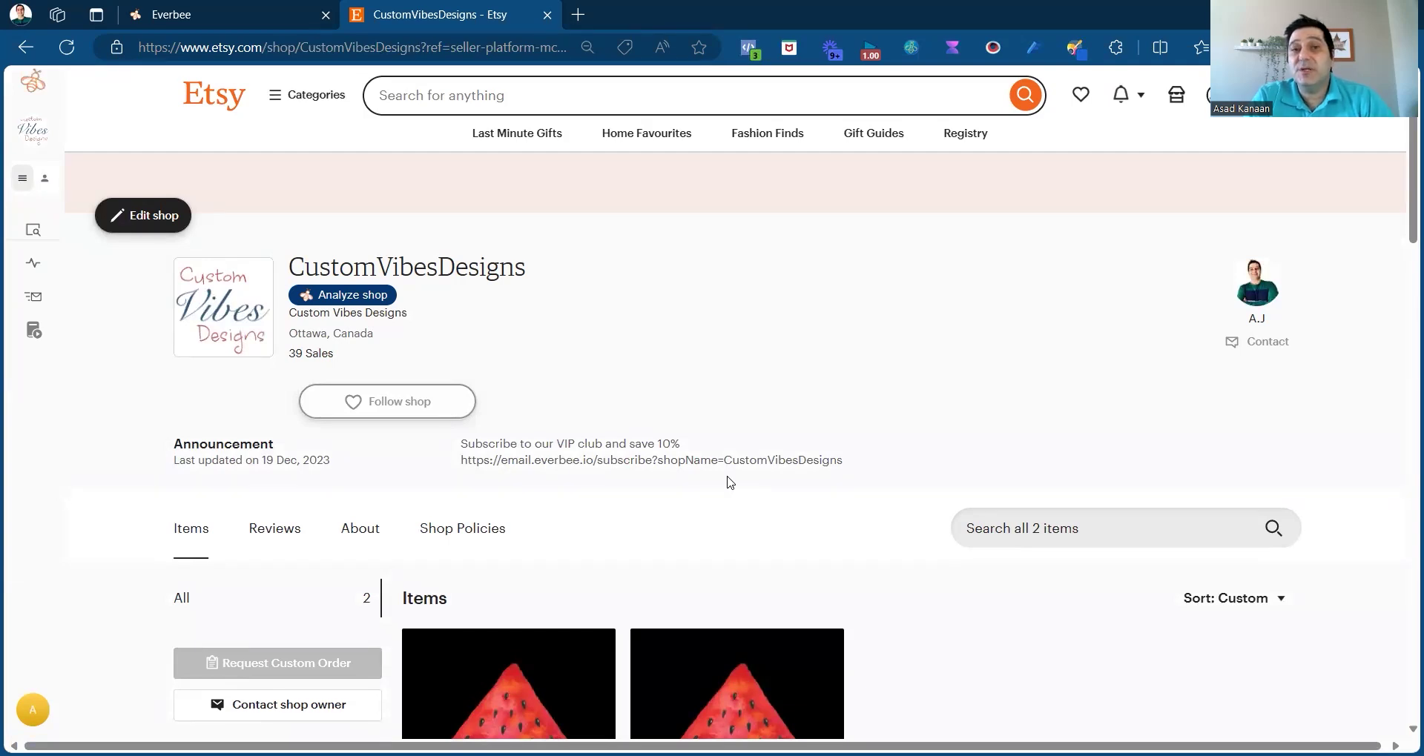
scroll(730, 482, "down", 15)
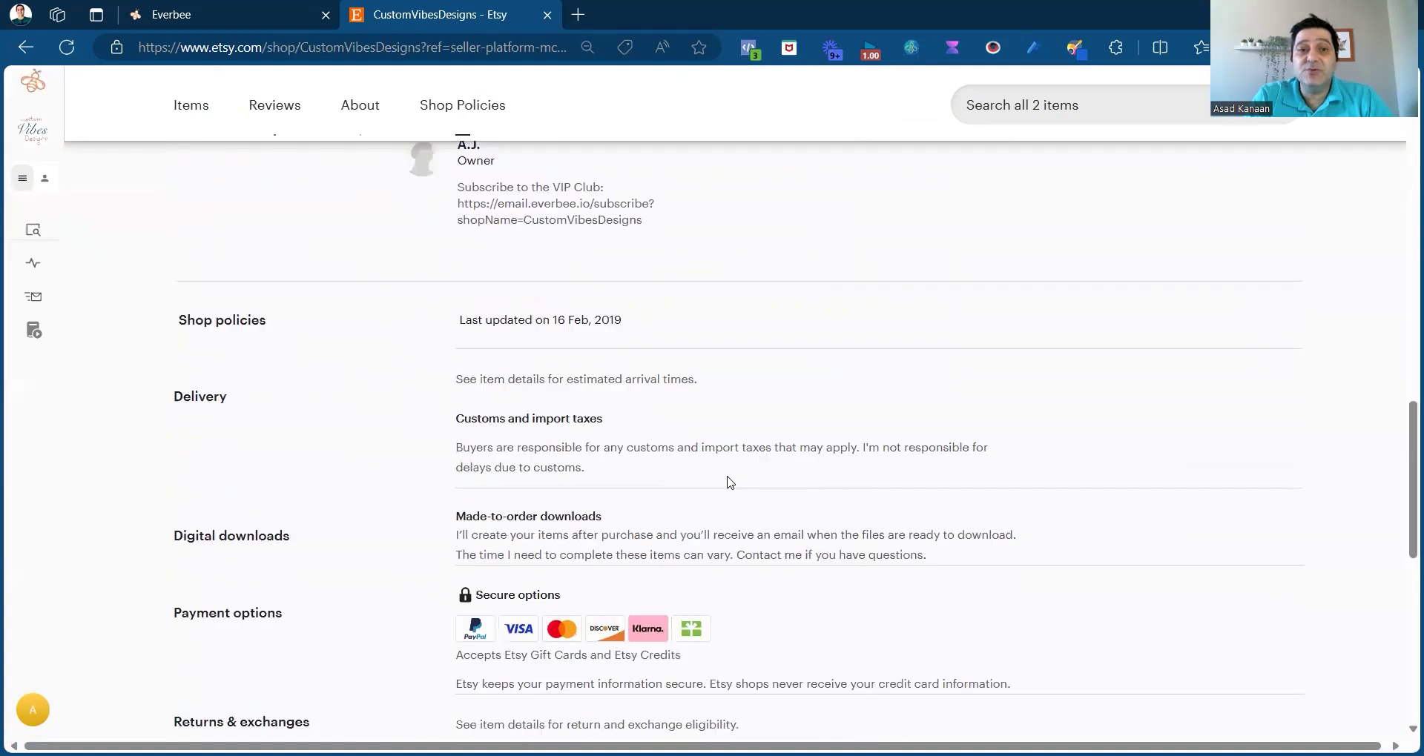
scroll(727, 480, "up", 4)
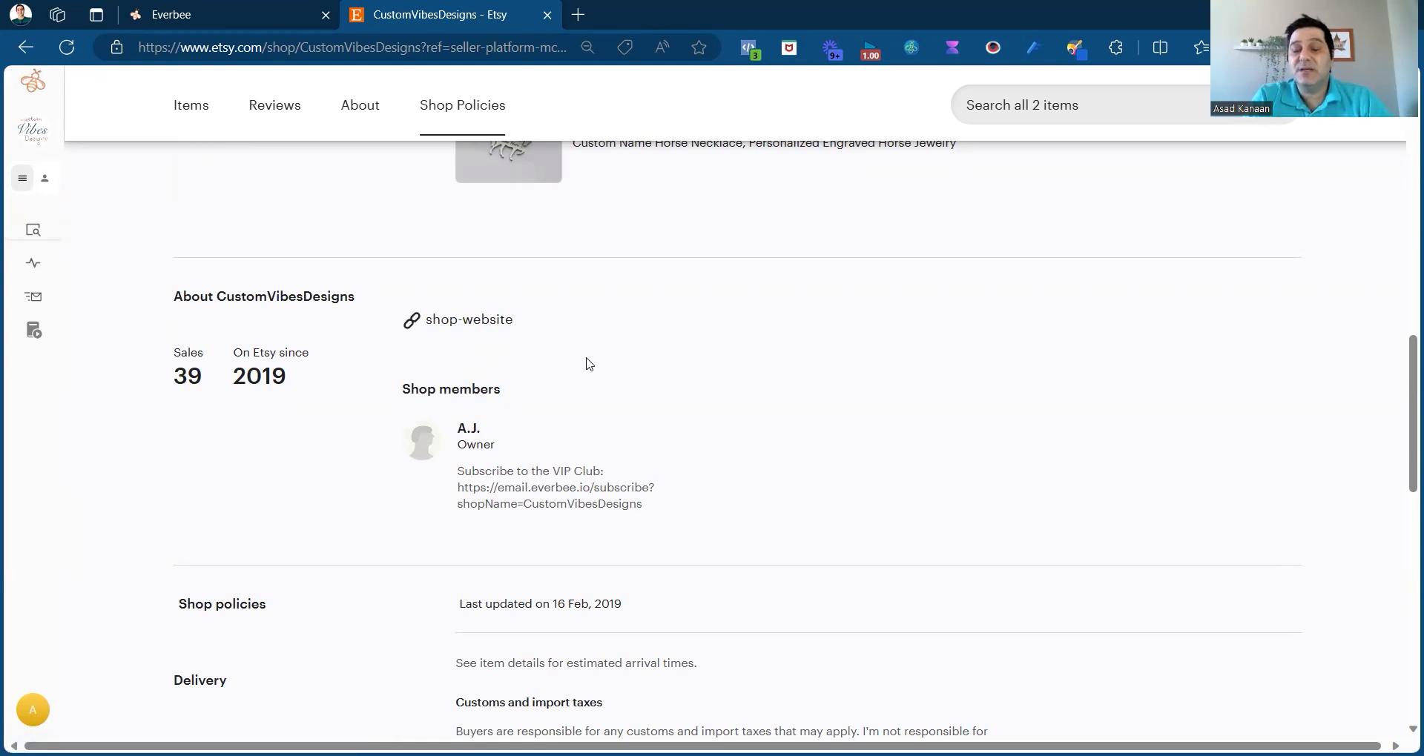
- Return to Everbee, leave the subscribe page setup, and shorten the sender name in the email settings to the first name only
left_click(263, 9)
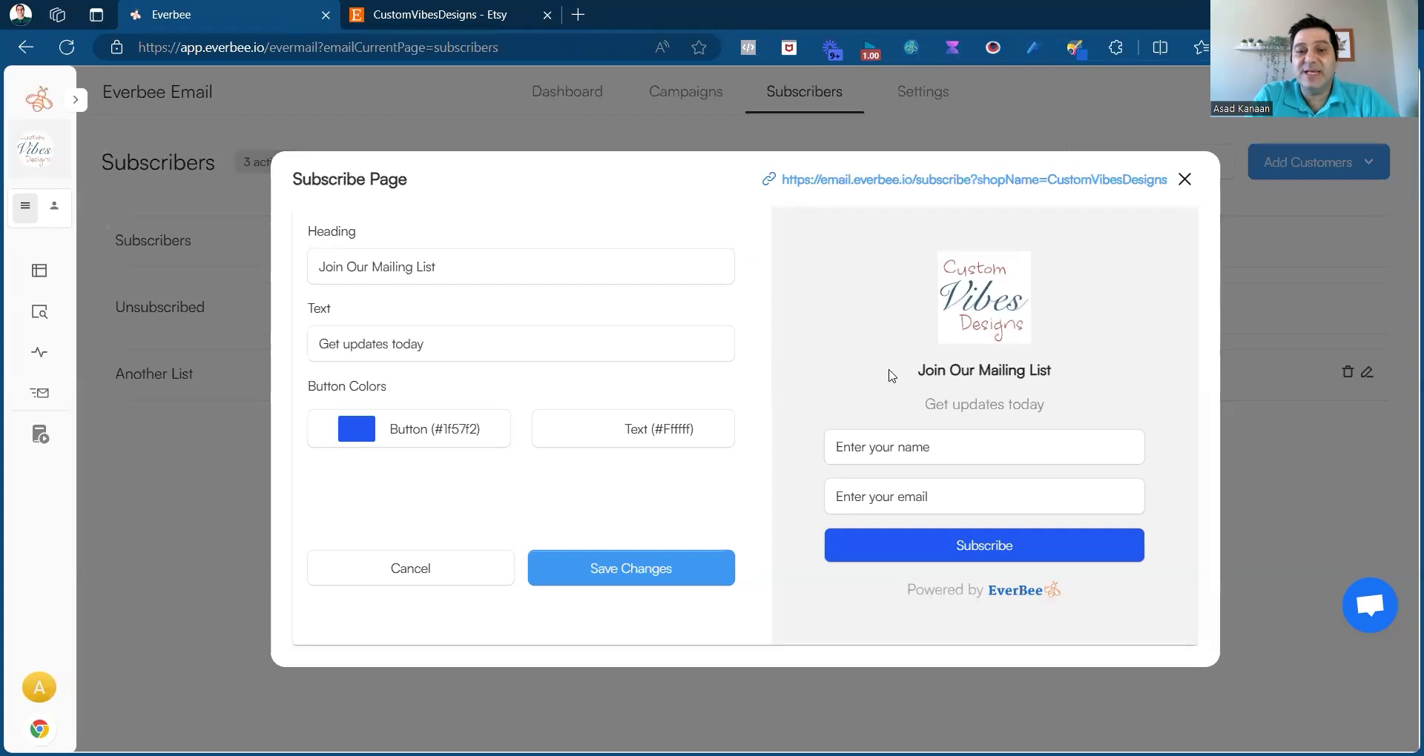
left_click(1185, 179)
left_click(932, 110)
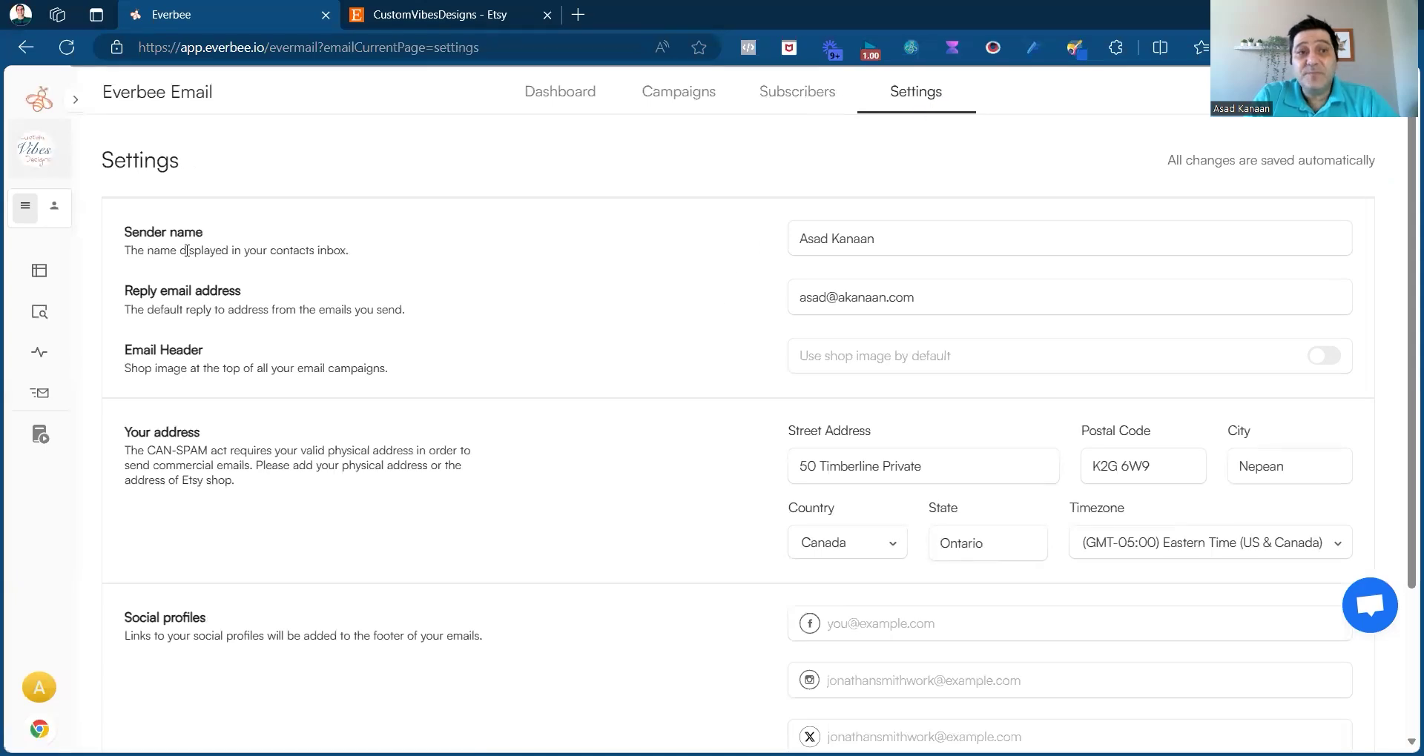
double_click(855, 239)
key("BackSpace")
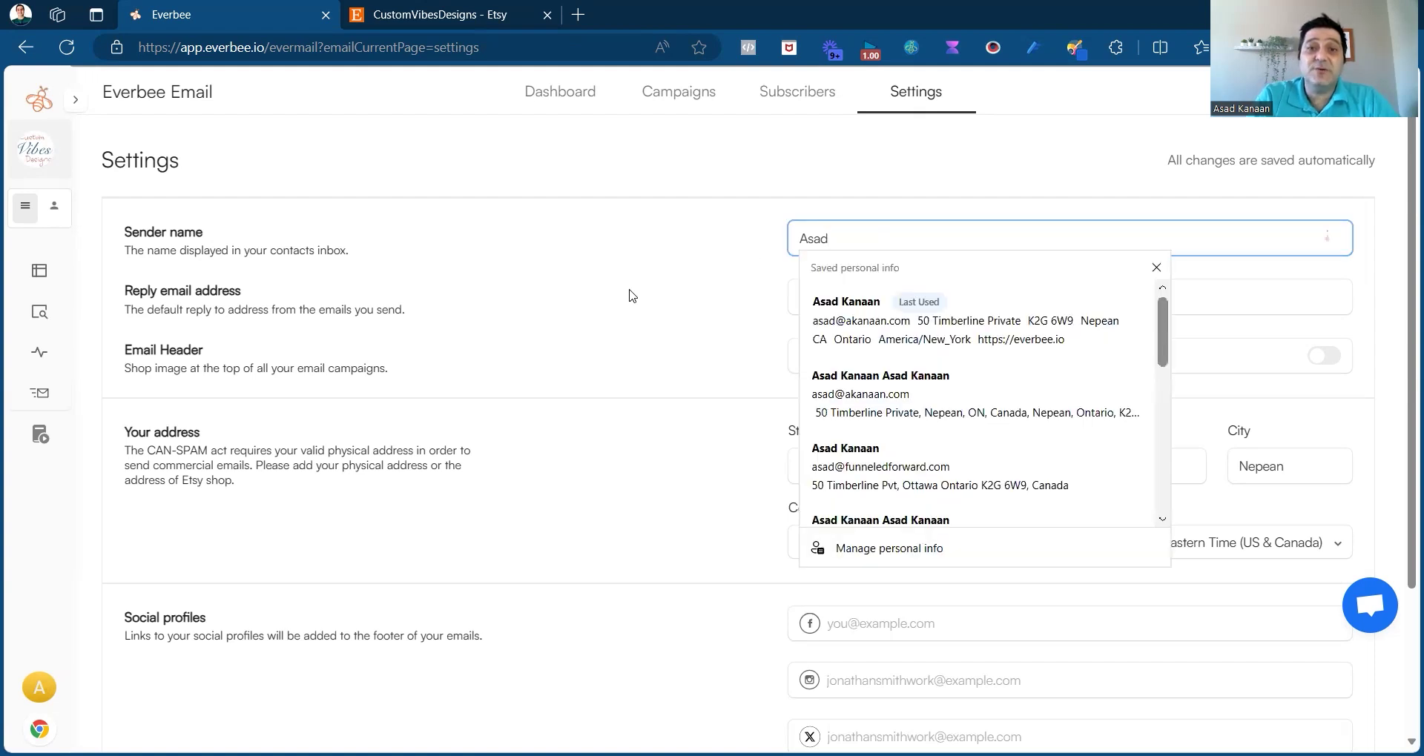
left_click(628, 295)
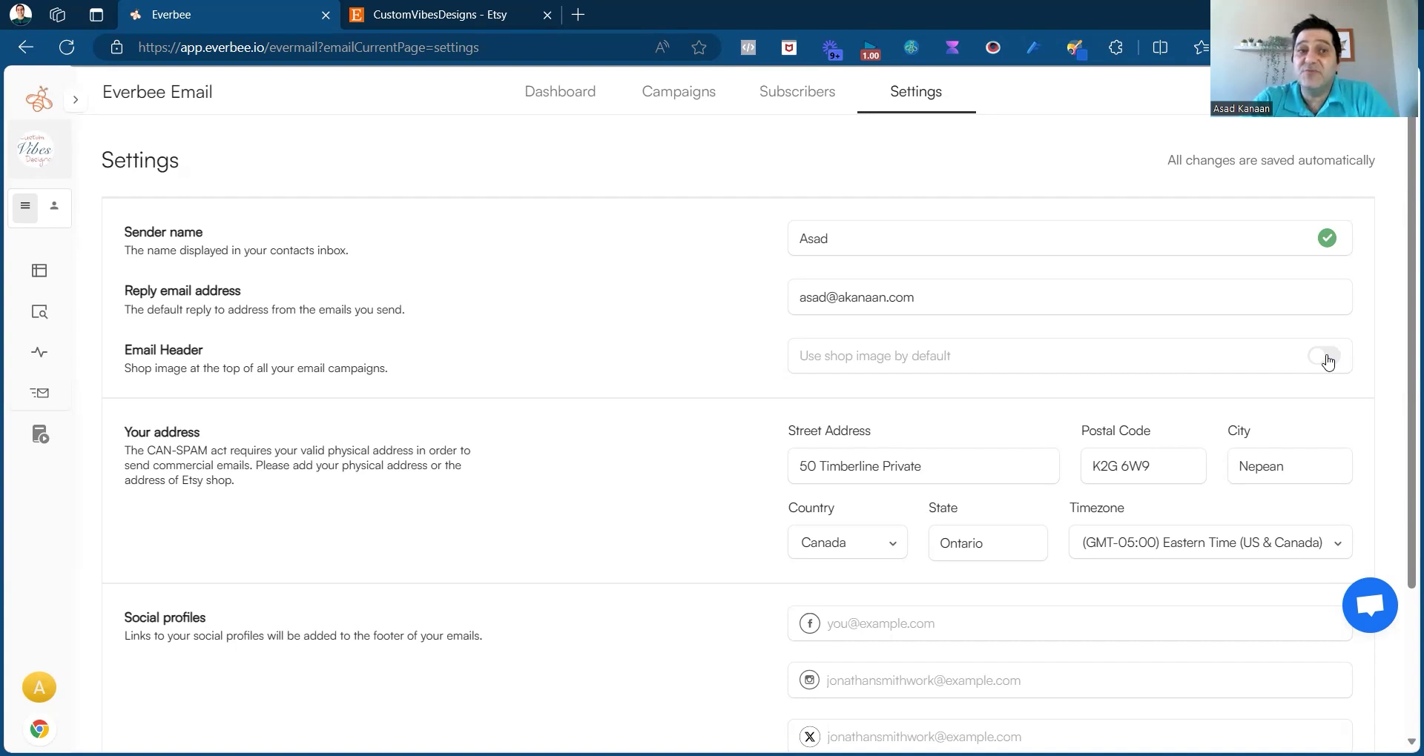
- Look through the address and social profile settings, and return to the subscriber lists
scroll(688, 437, "down", 2)
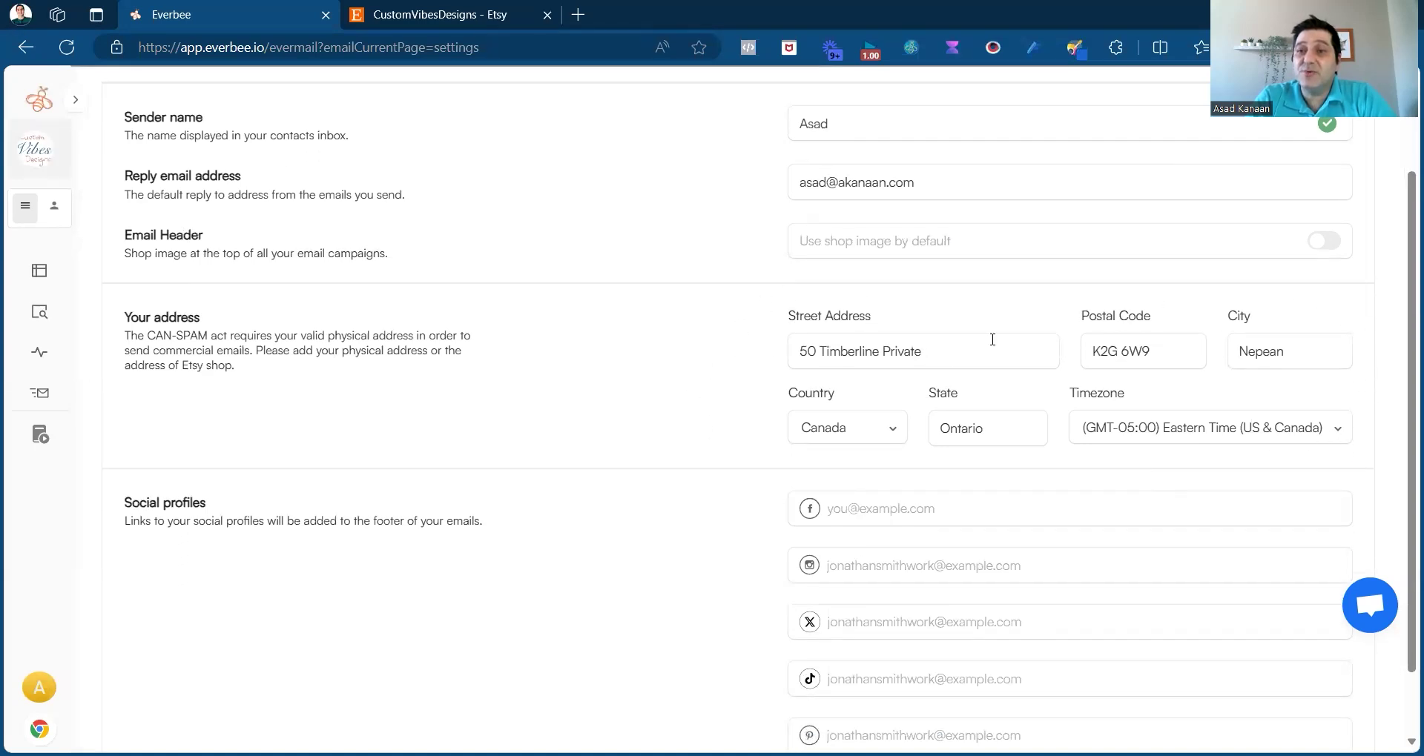
scroll(707, 416, "down", 1)
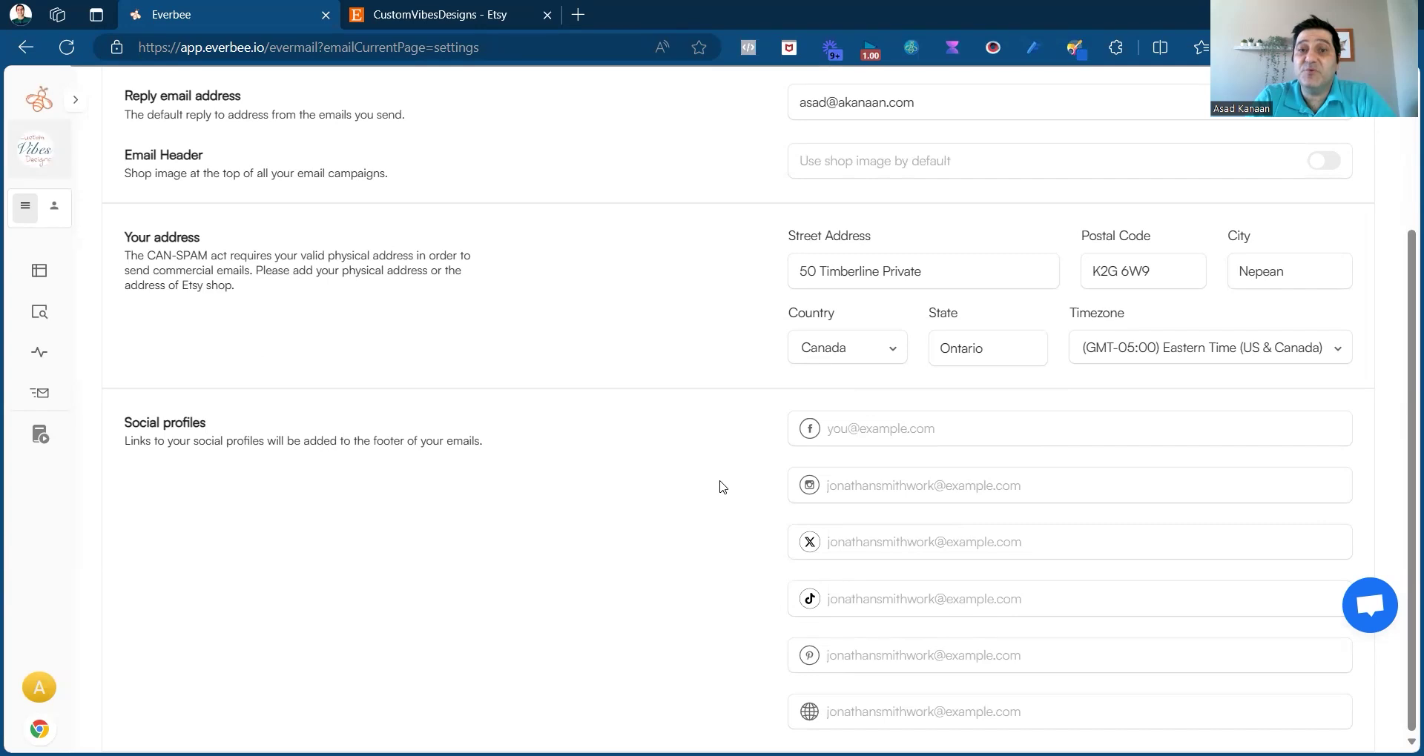
scroll(722, 485, "up", 3)
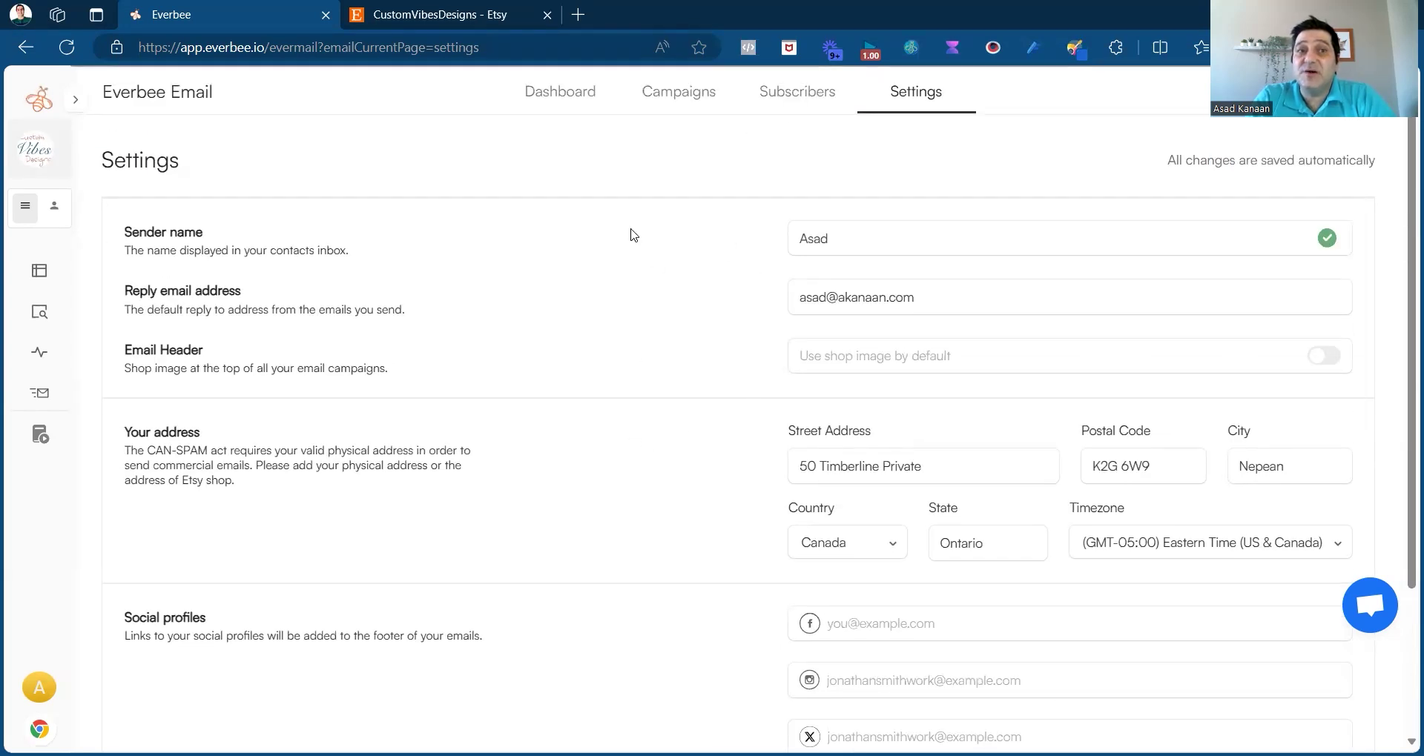
left_click(807, 102)
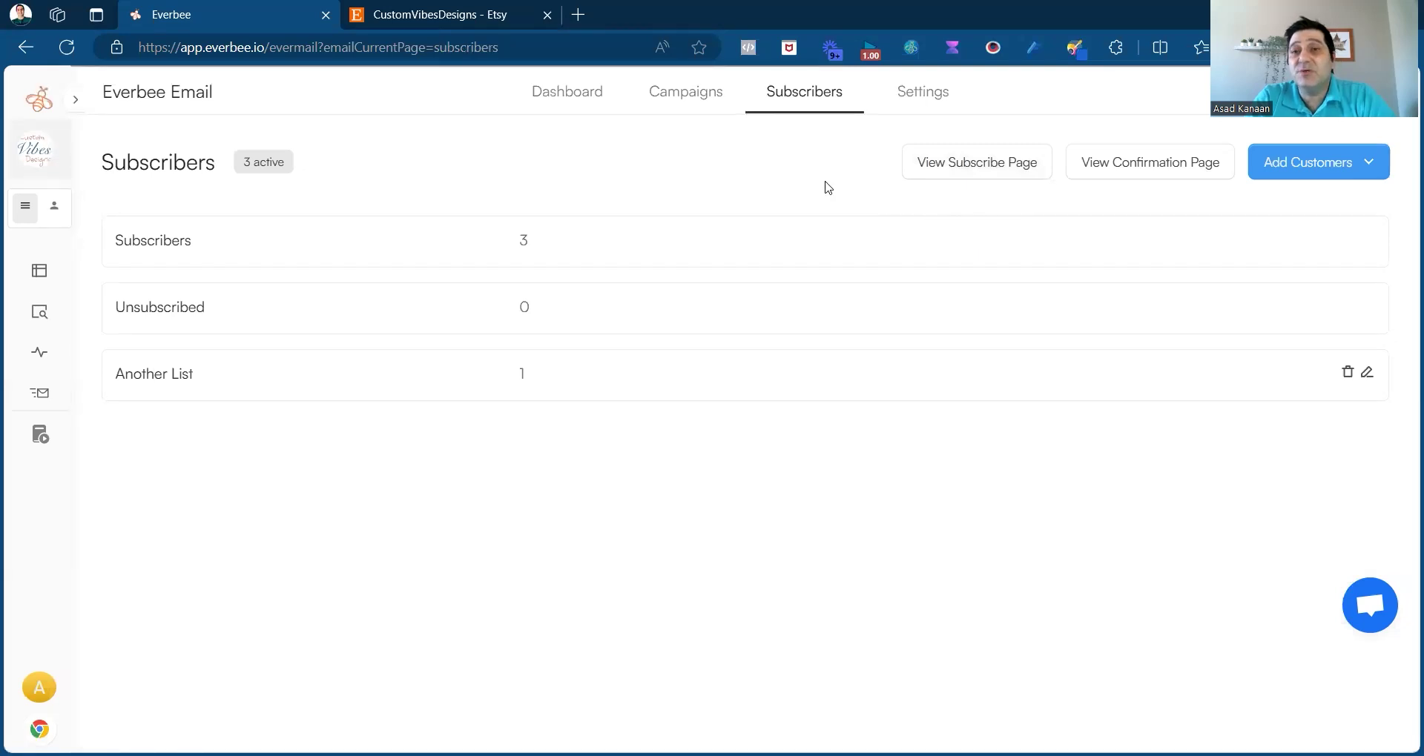
- Open the Order confirmation campaign for editing and go to the You Might Also Like section of the email
left_click(687, 100)
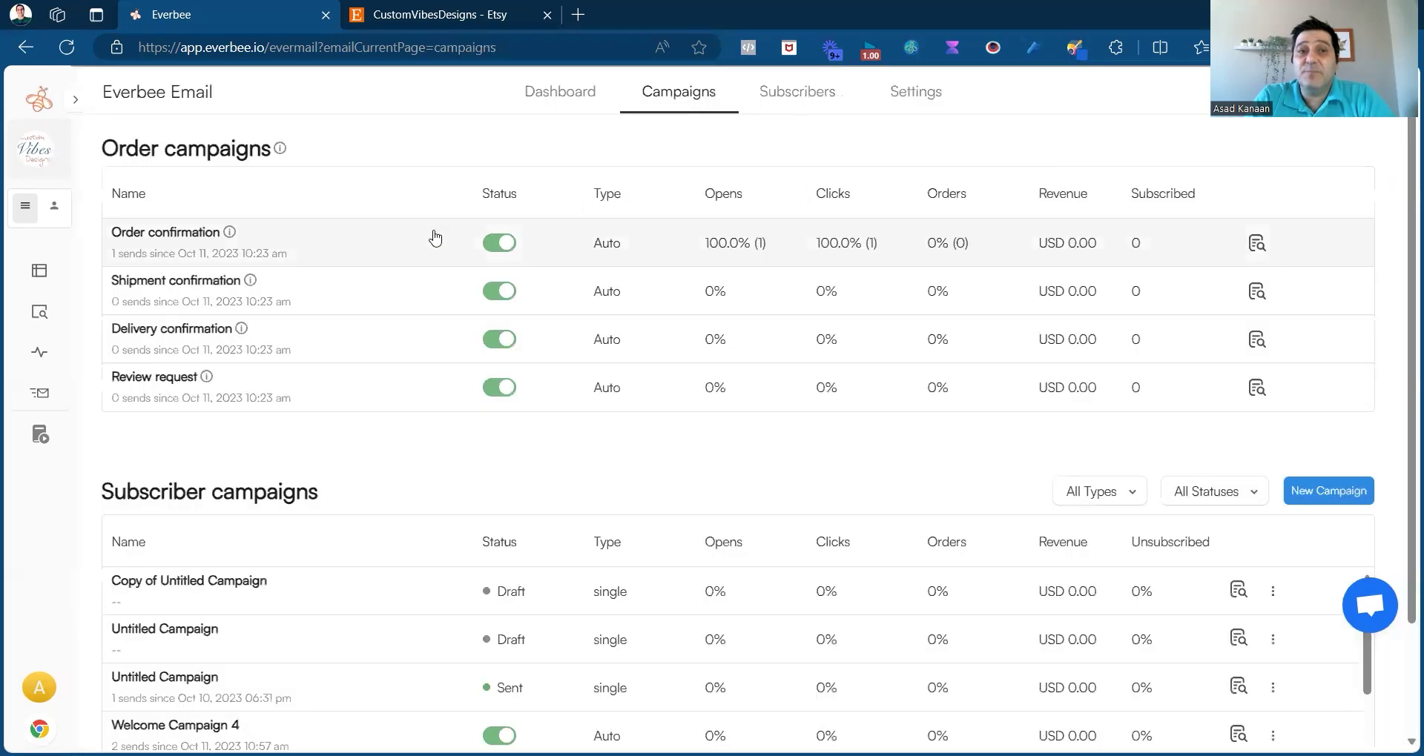
left_click(363, 247)
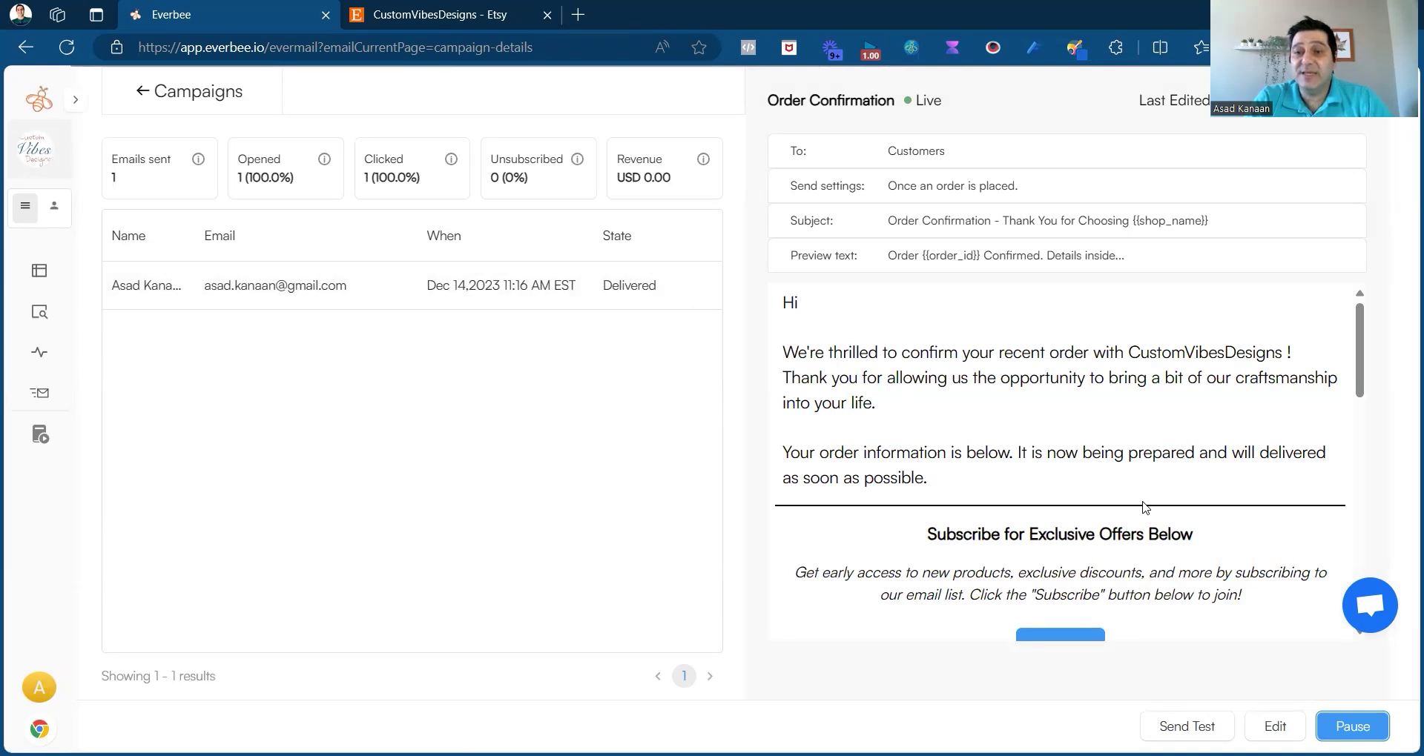
left_click(1274, 726)
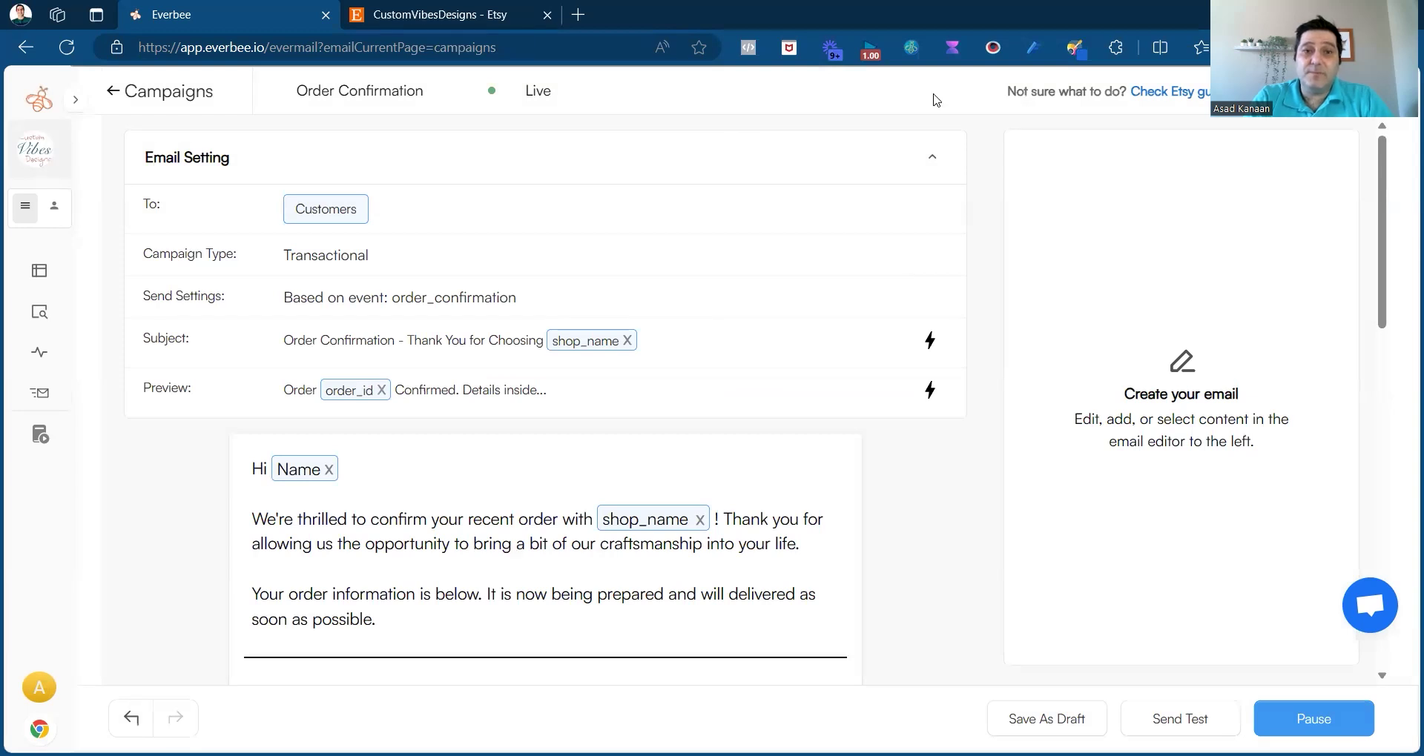
scroll(796, 475, "down", 15)
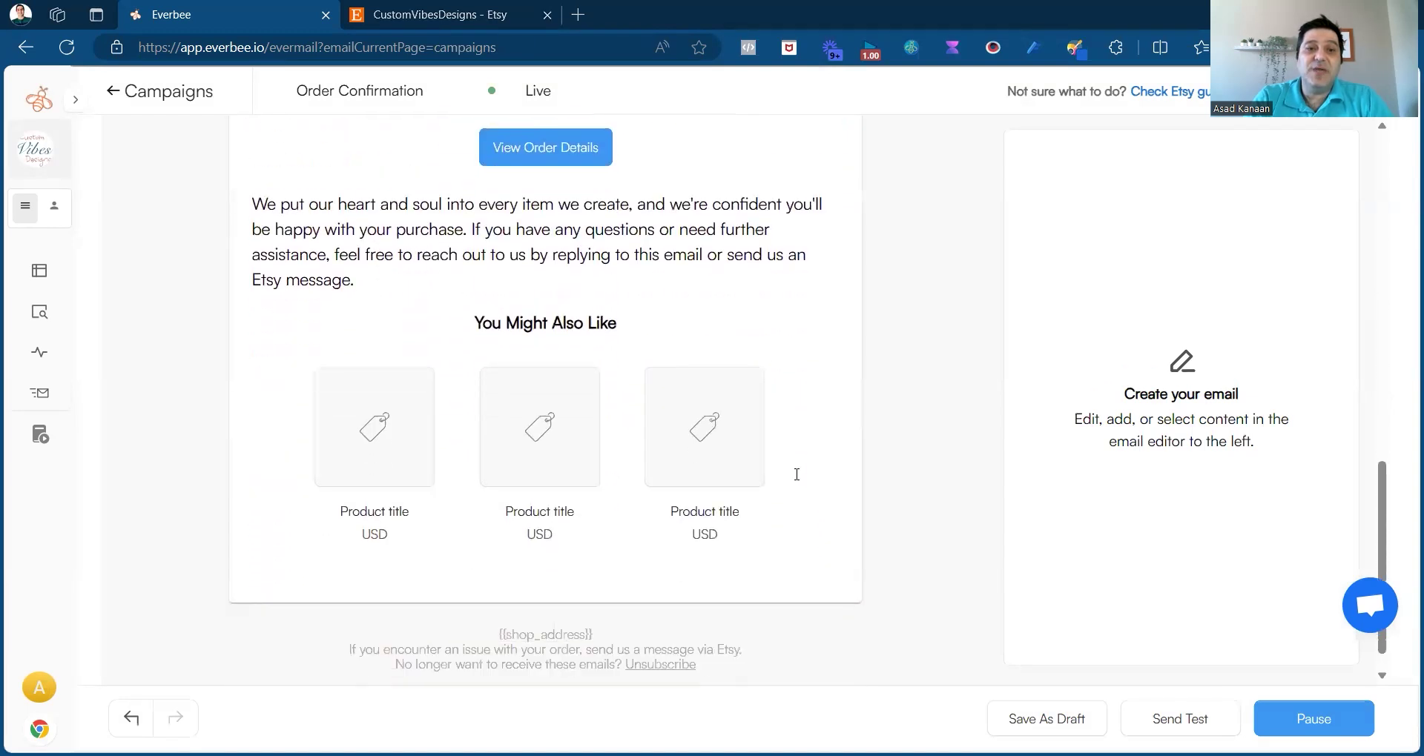
- Set the product block under You Might Also Like to show Custom listings with 2 products
left_click(802, 395)
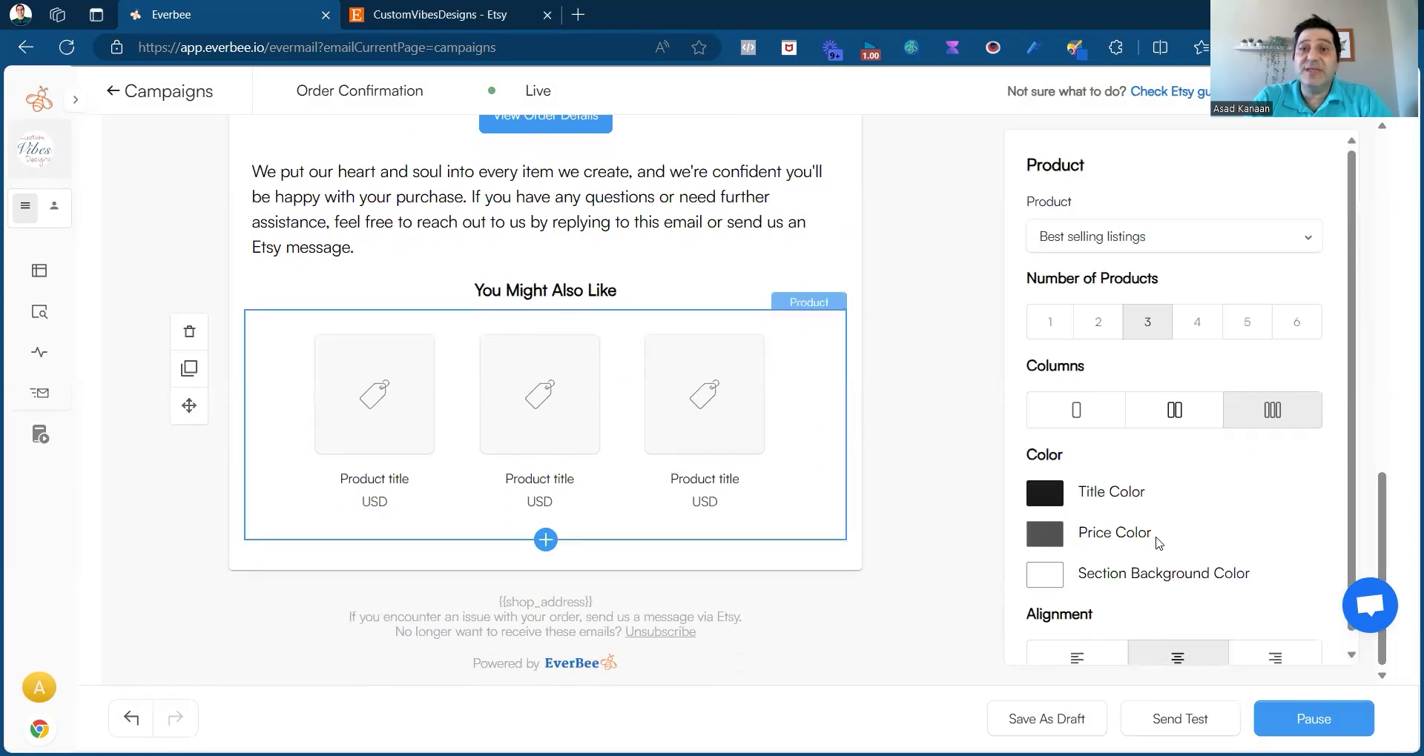
left_click(1179, 248)
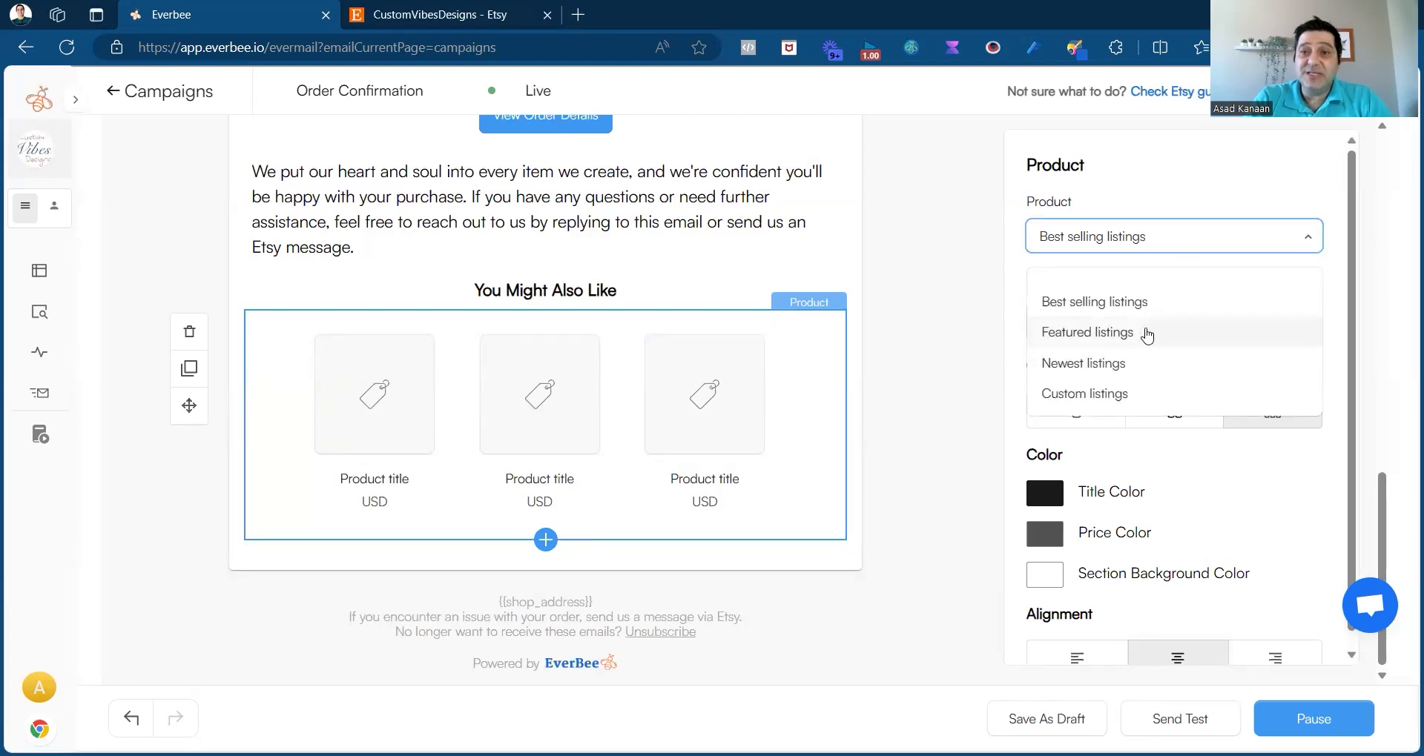
left_click(1117, 397)
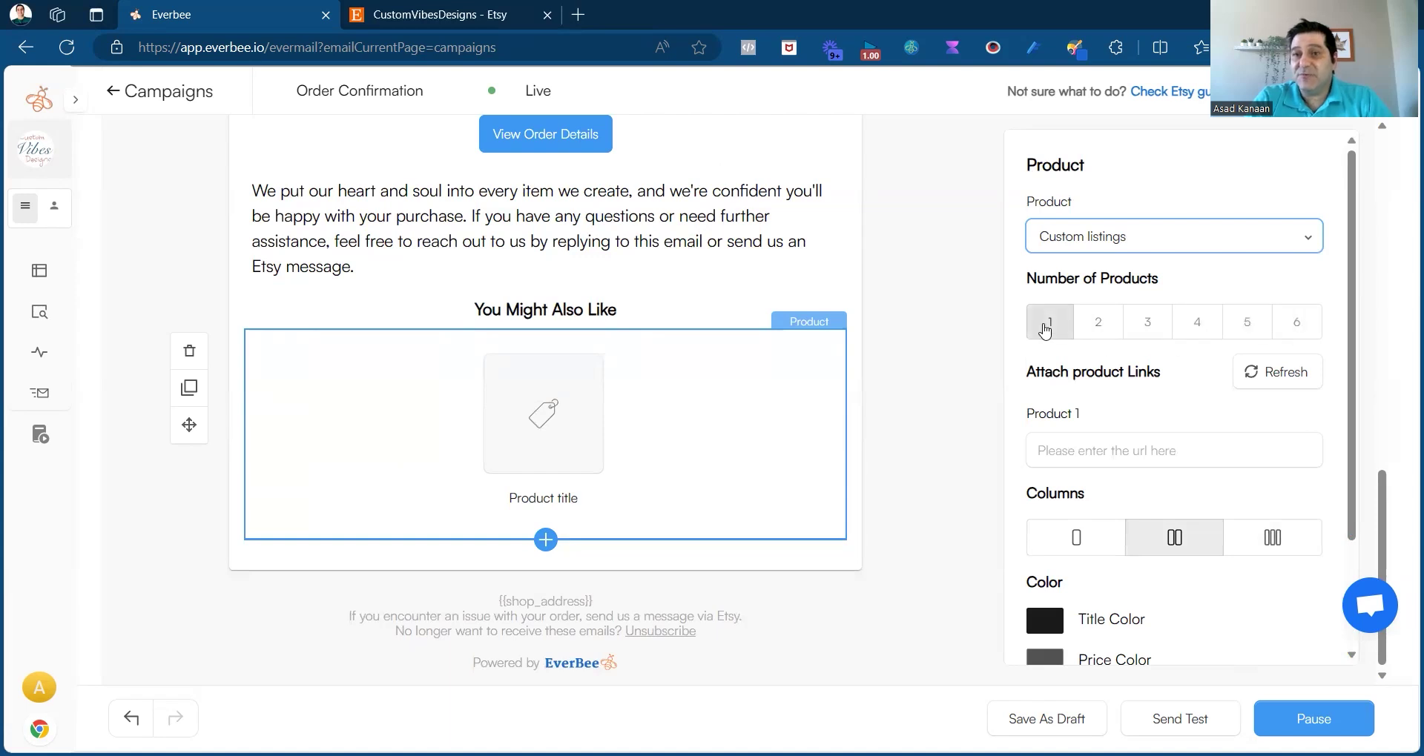
left_click(1105, 327)
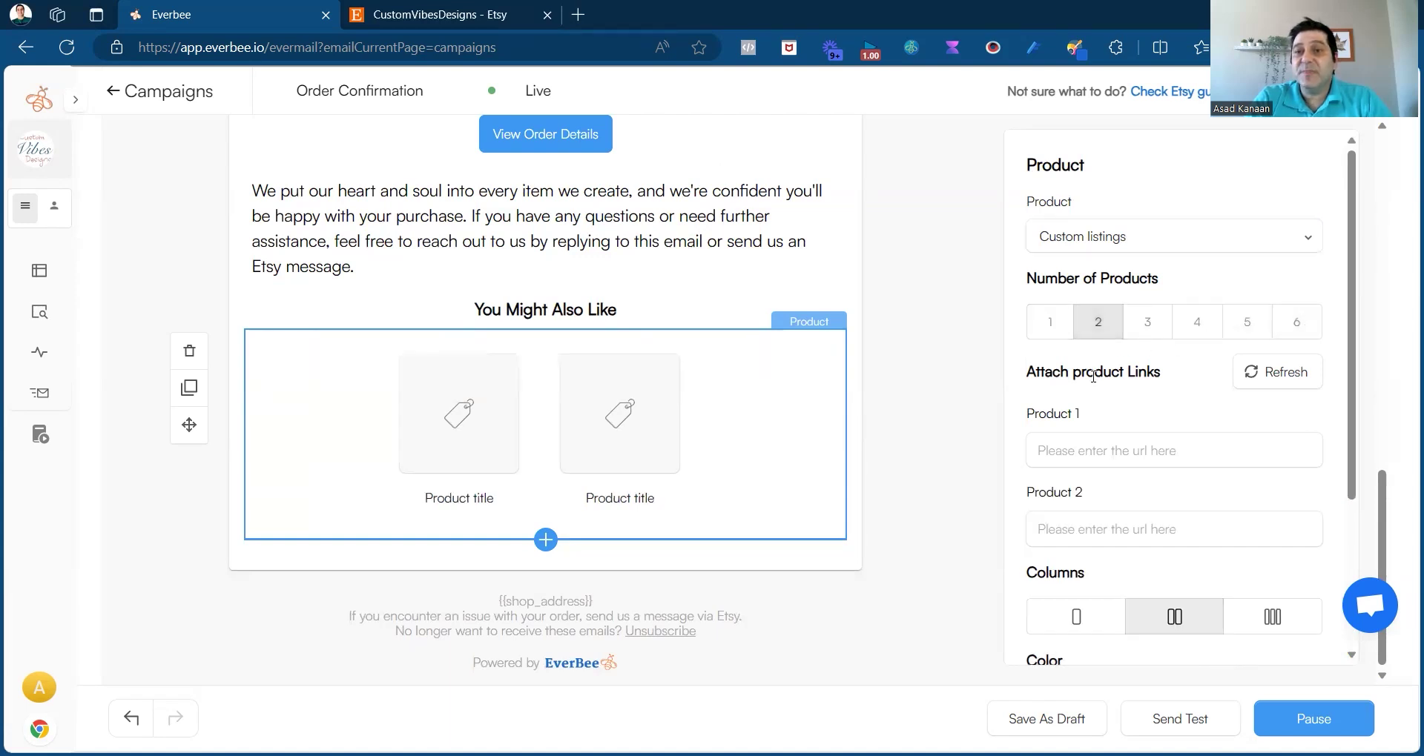
scroll(1094, 370, "down", 2)
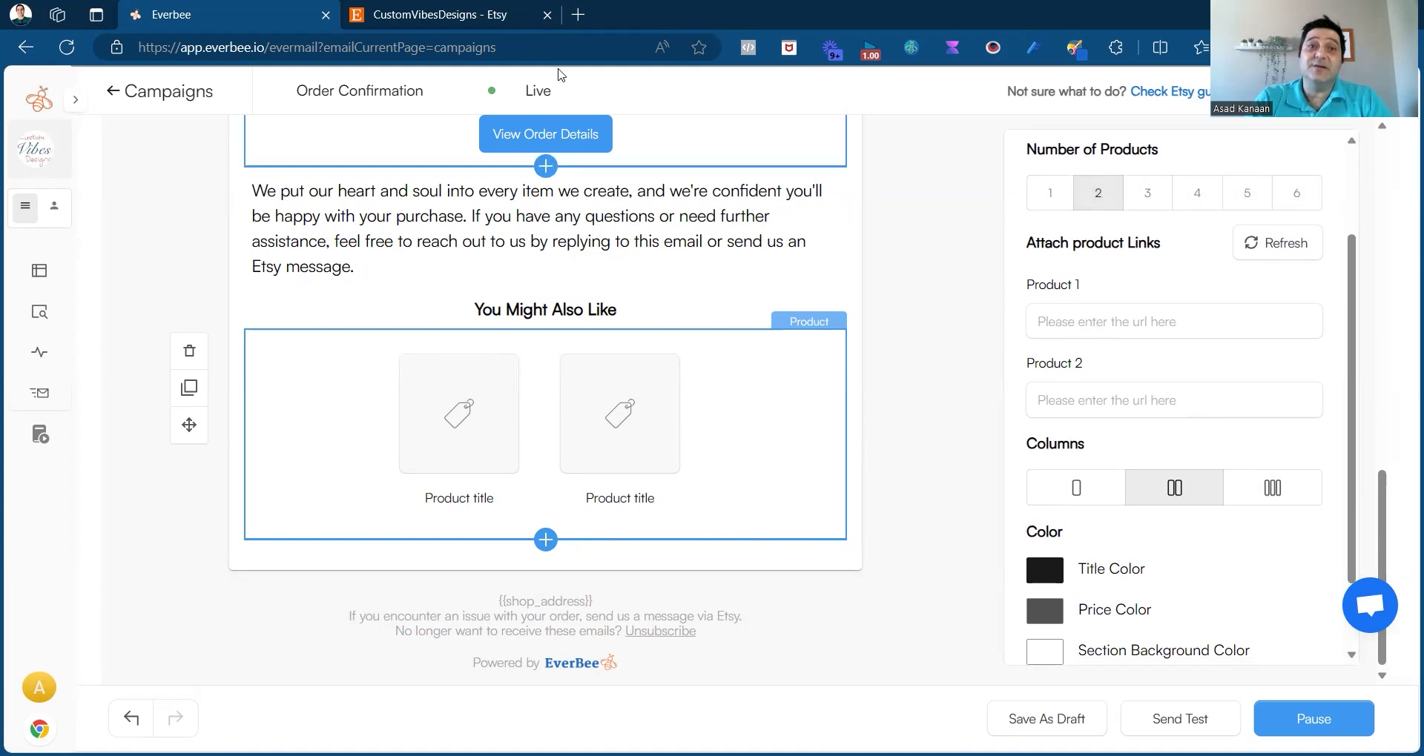
- Switch to the Etsy shop, enter the Shop Manager and go to the Share & Save page under Marketing
left_click(445, 14)
scroll(400, 308, "up", 10)
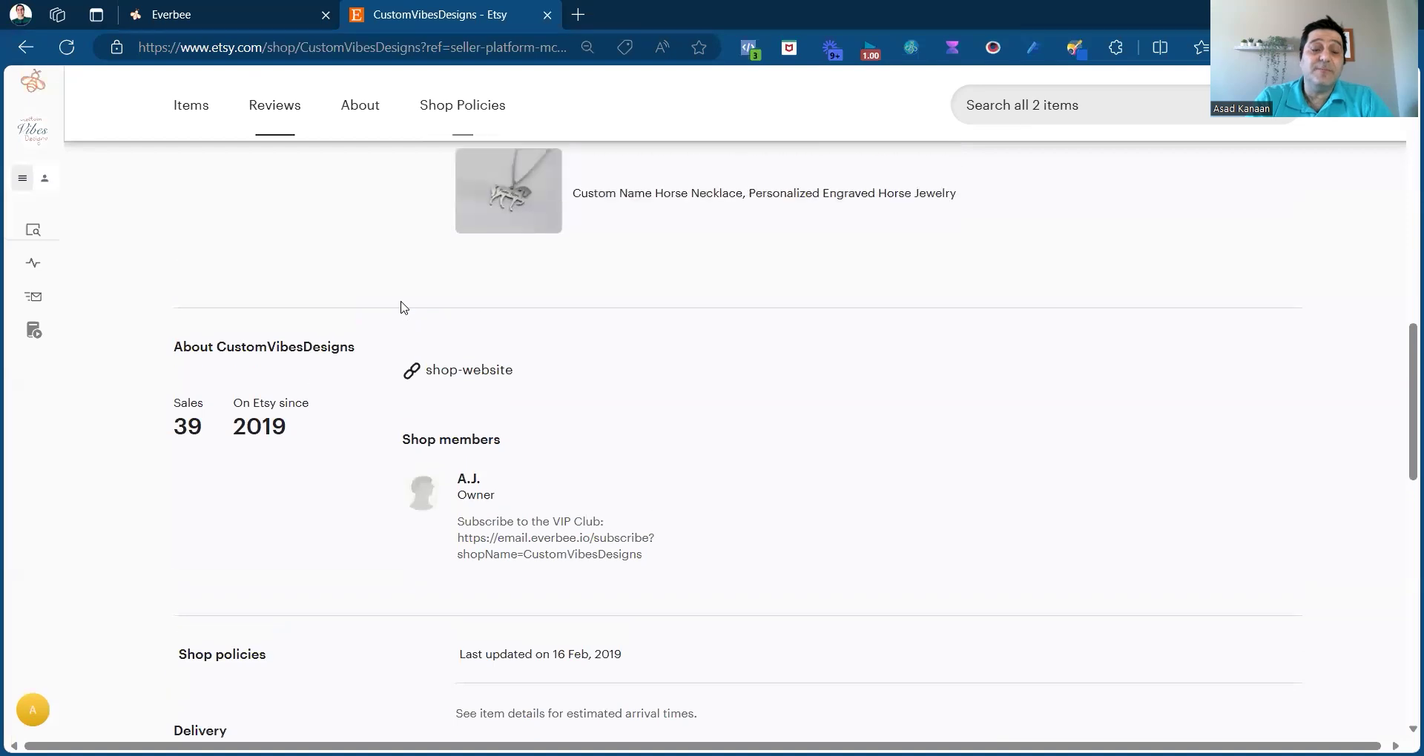
scroll(283, 398, "down", 1)
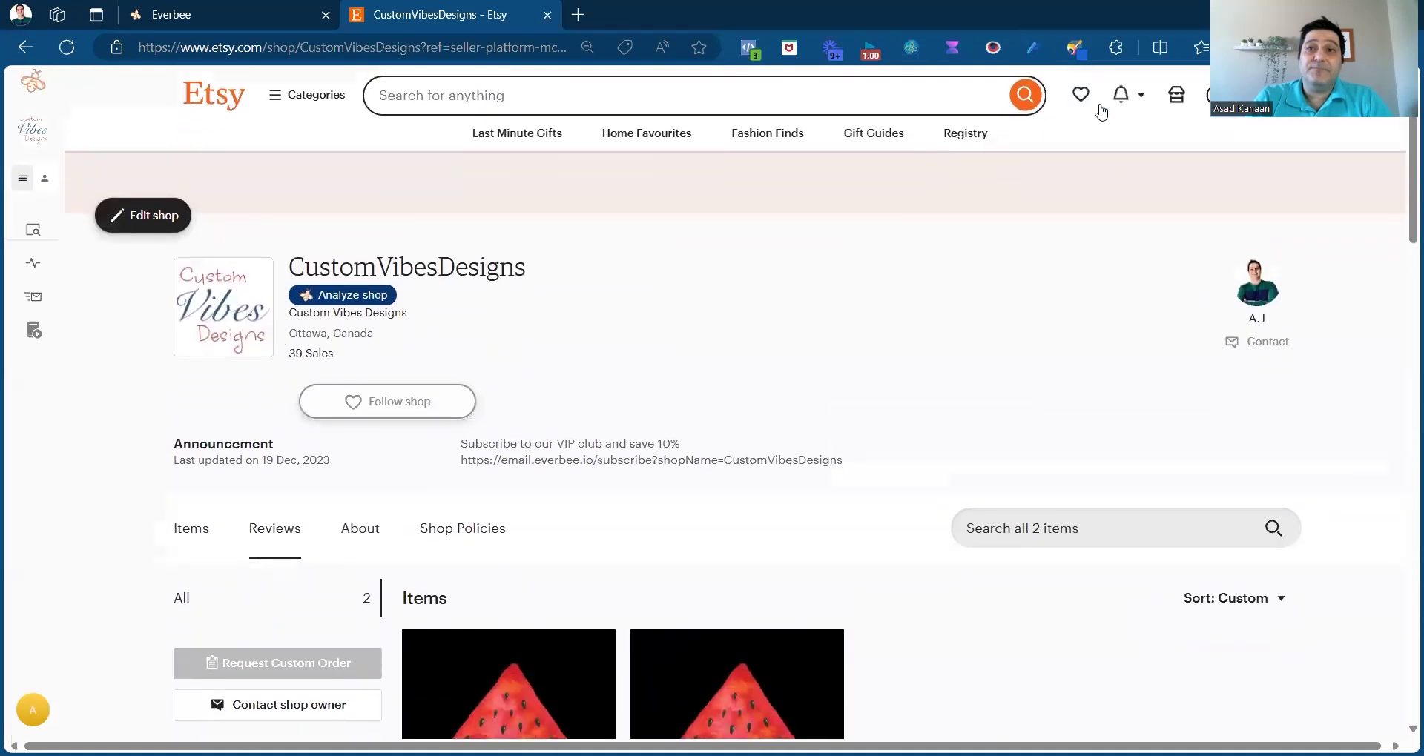
left_click(1176, 95)
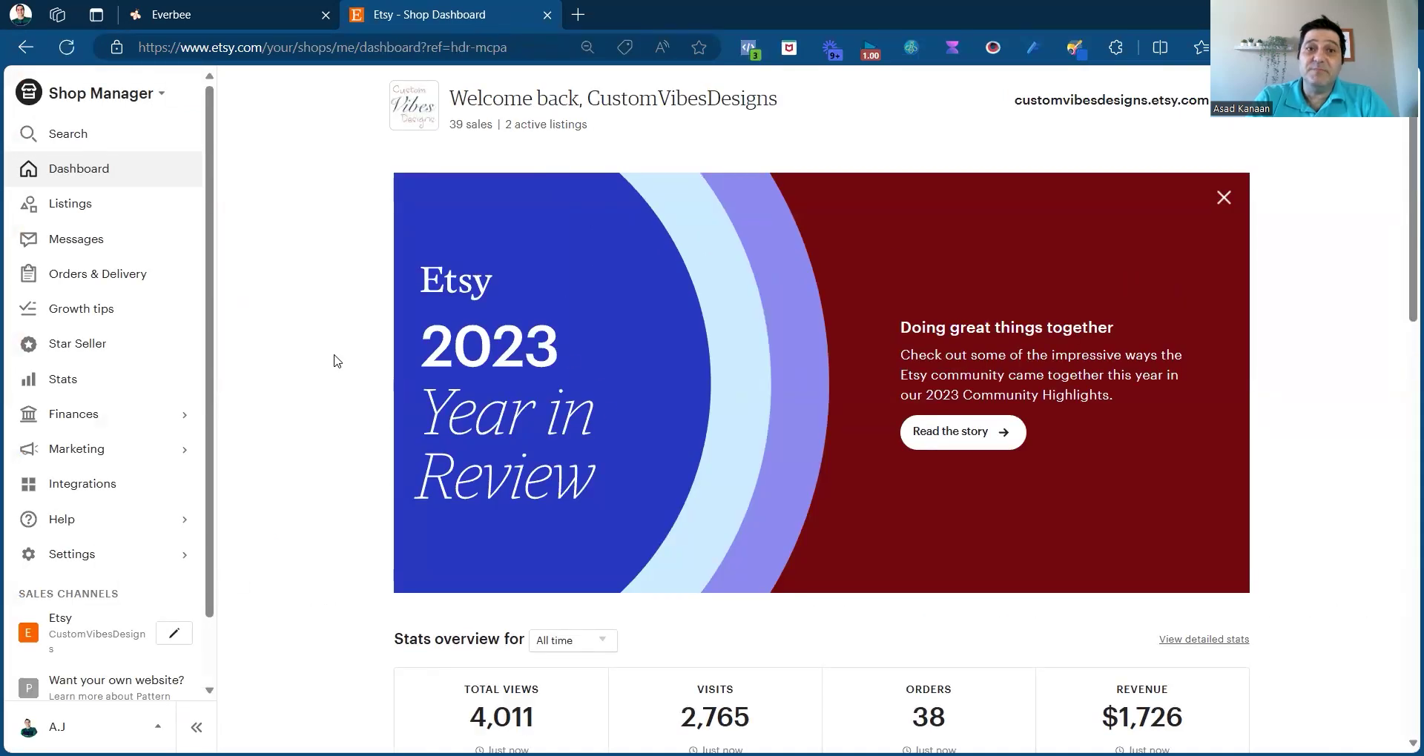
left_click(110, 456)
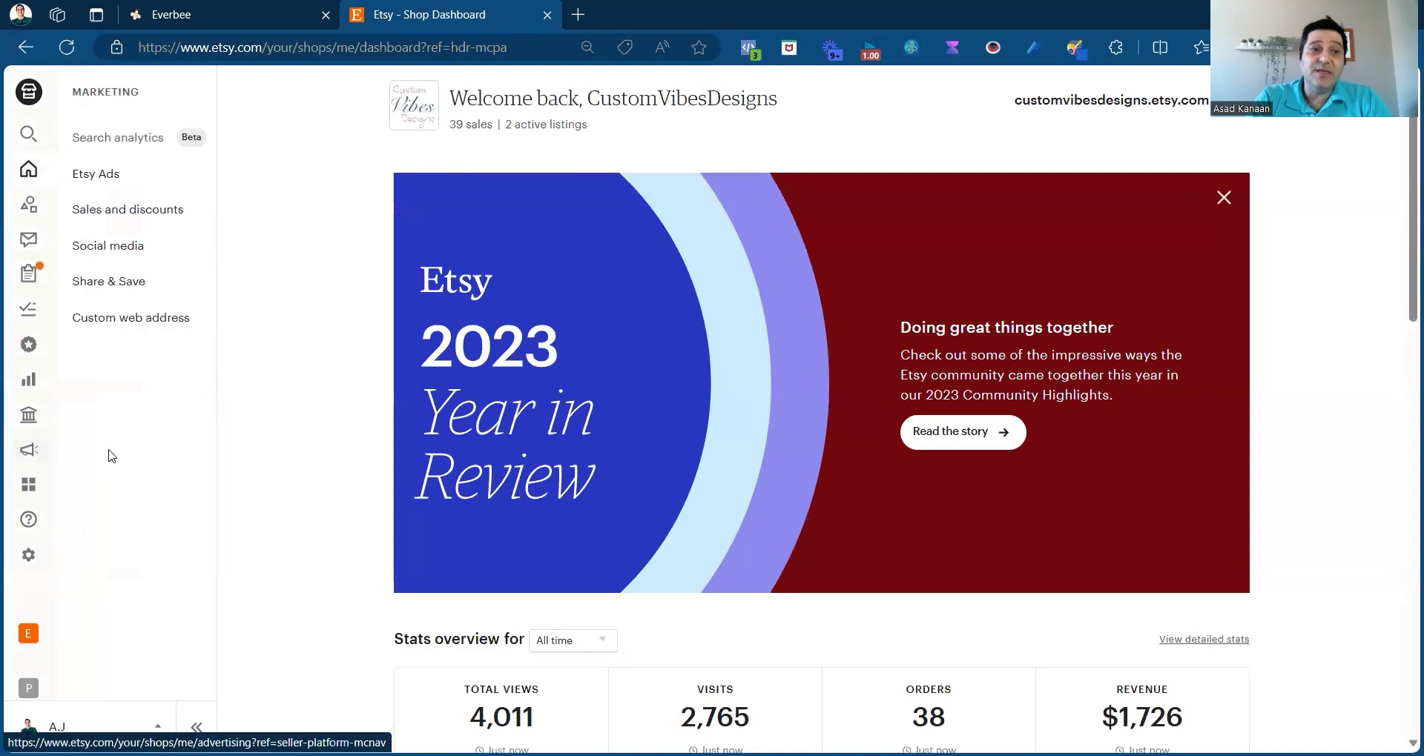
left_click(118, 291)
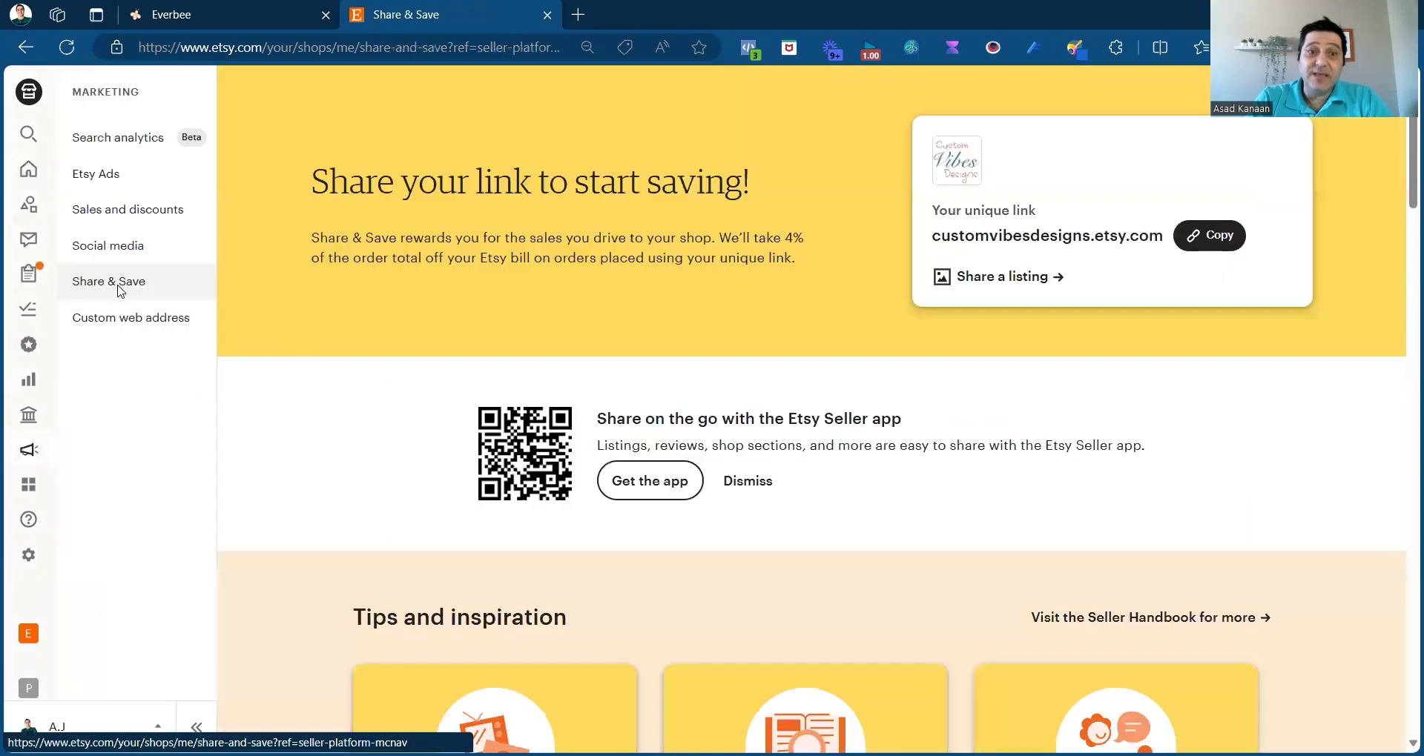
scroll(335, 430, "down", 4)
scroll(335, 430, "up", 4)
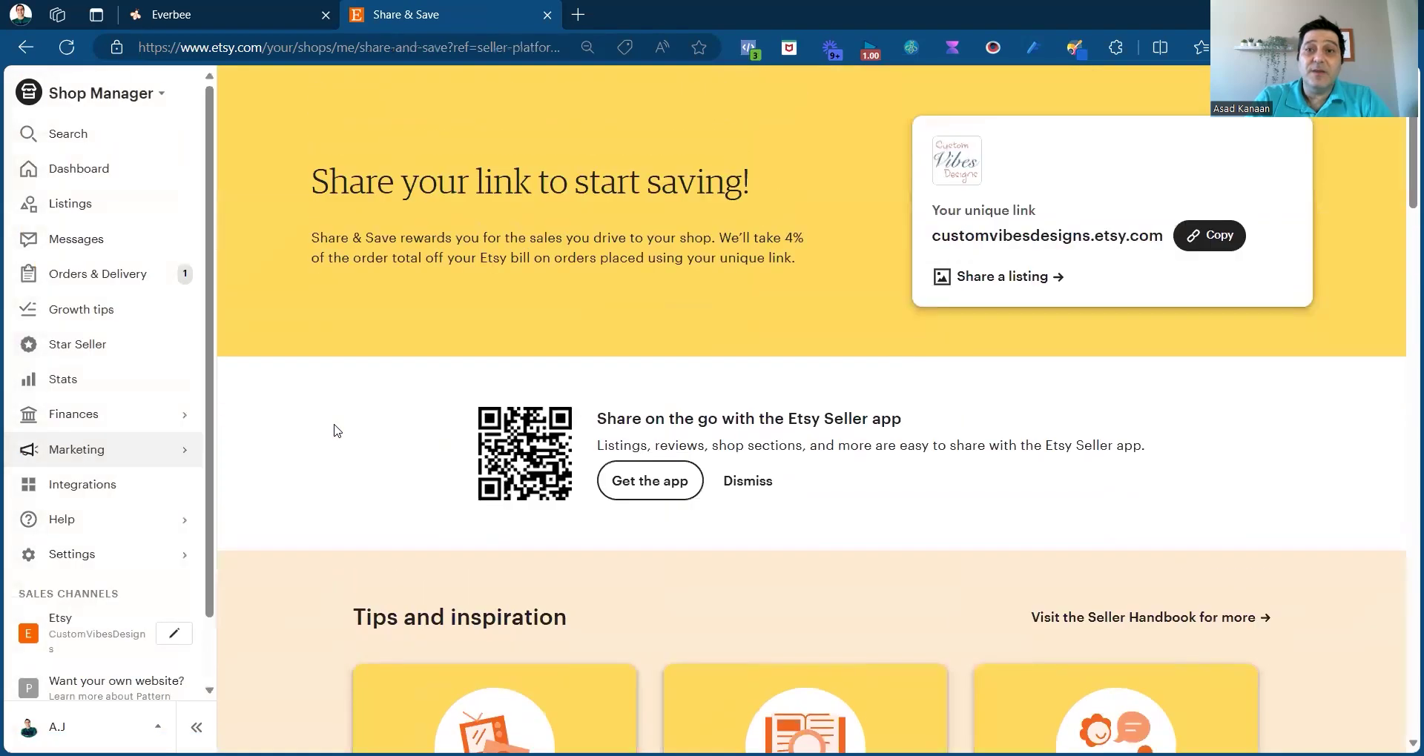
- Go to the shop's listings from Share & Save and copy the Share & Save link of the TEST 1, Physical listing
left_click(1012, 280)
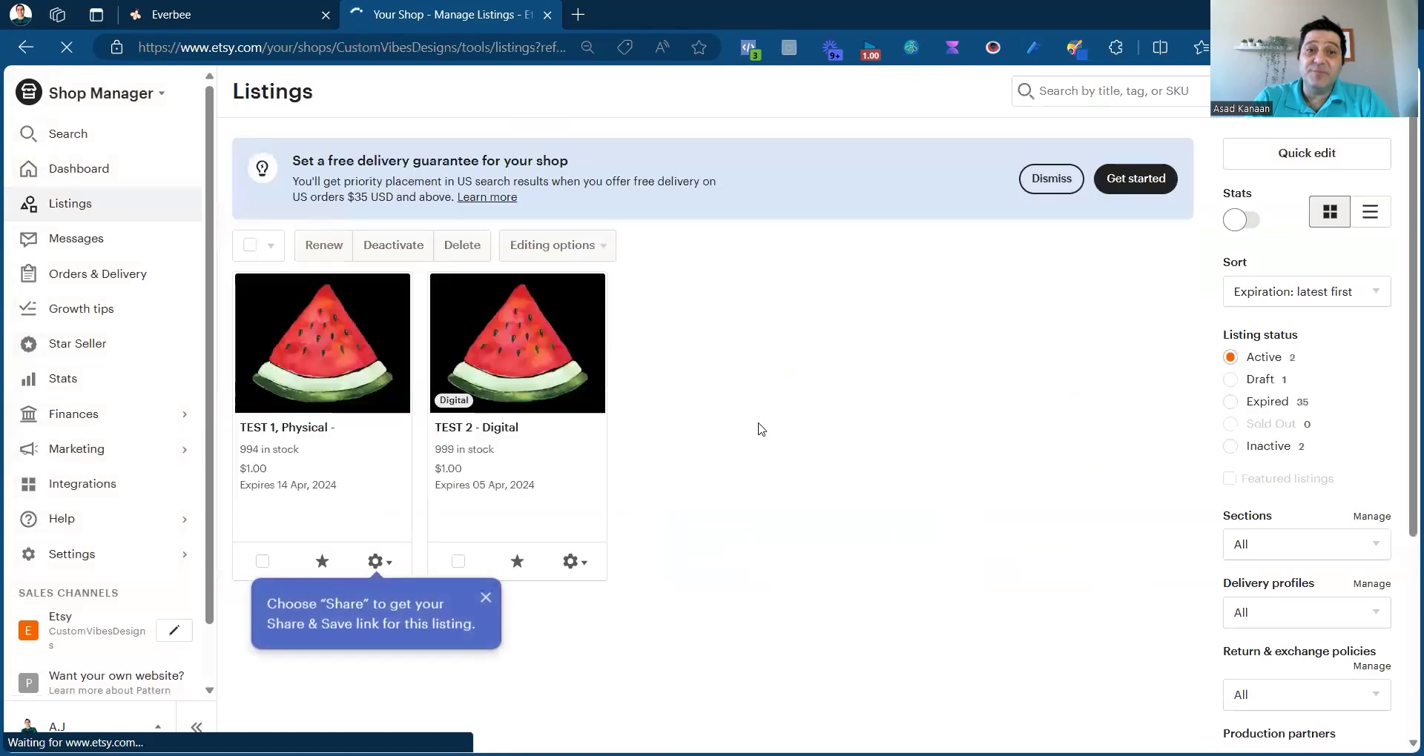
left_click(304, 385)
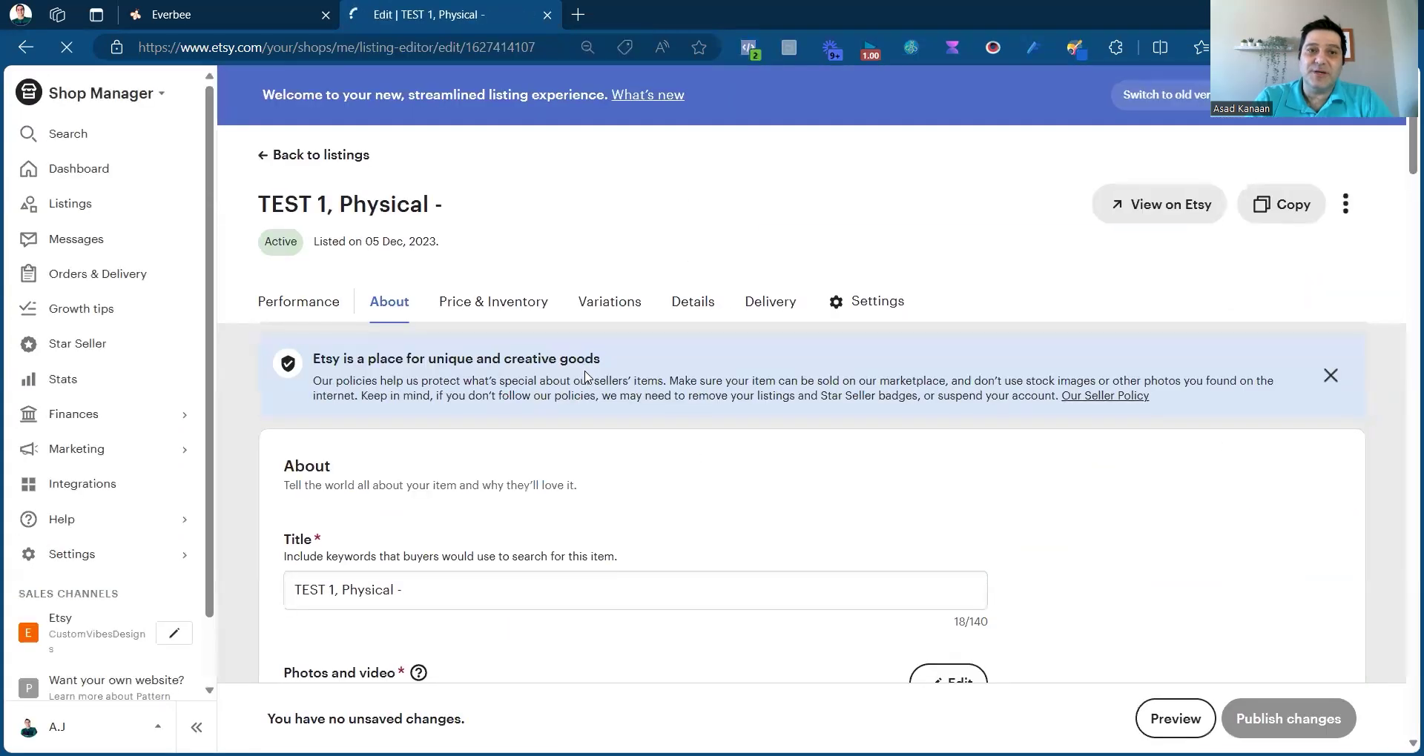
left_click(32, 57)
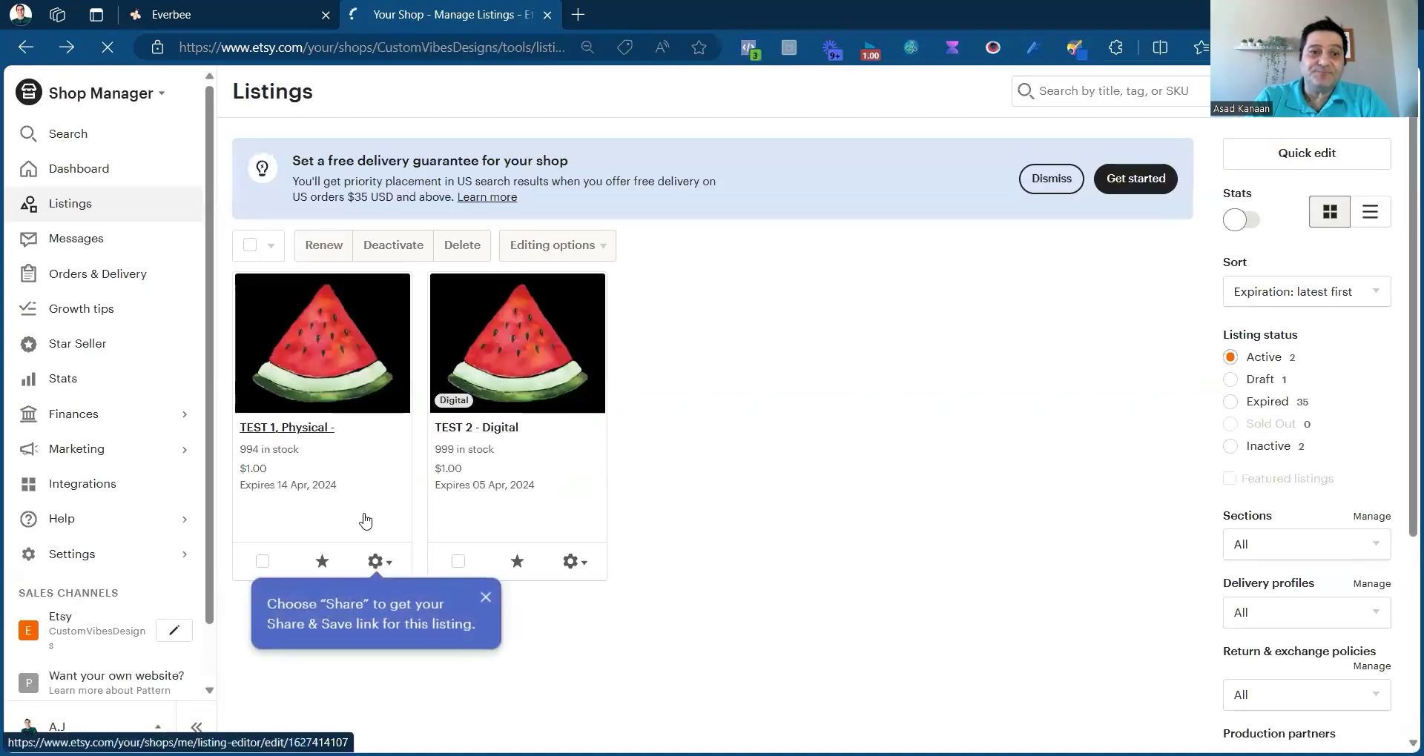
left_click(378, 565)
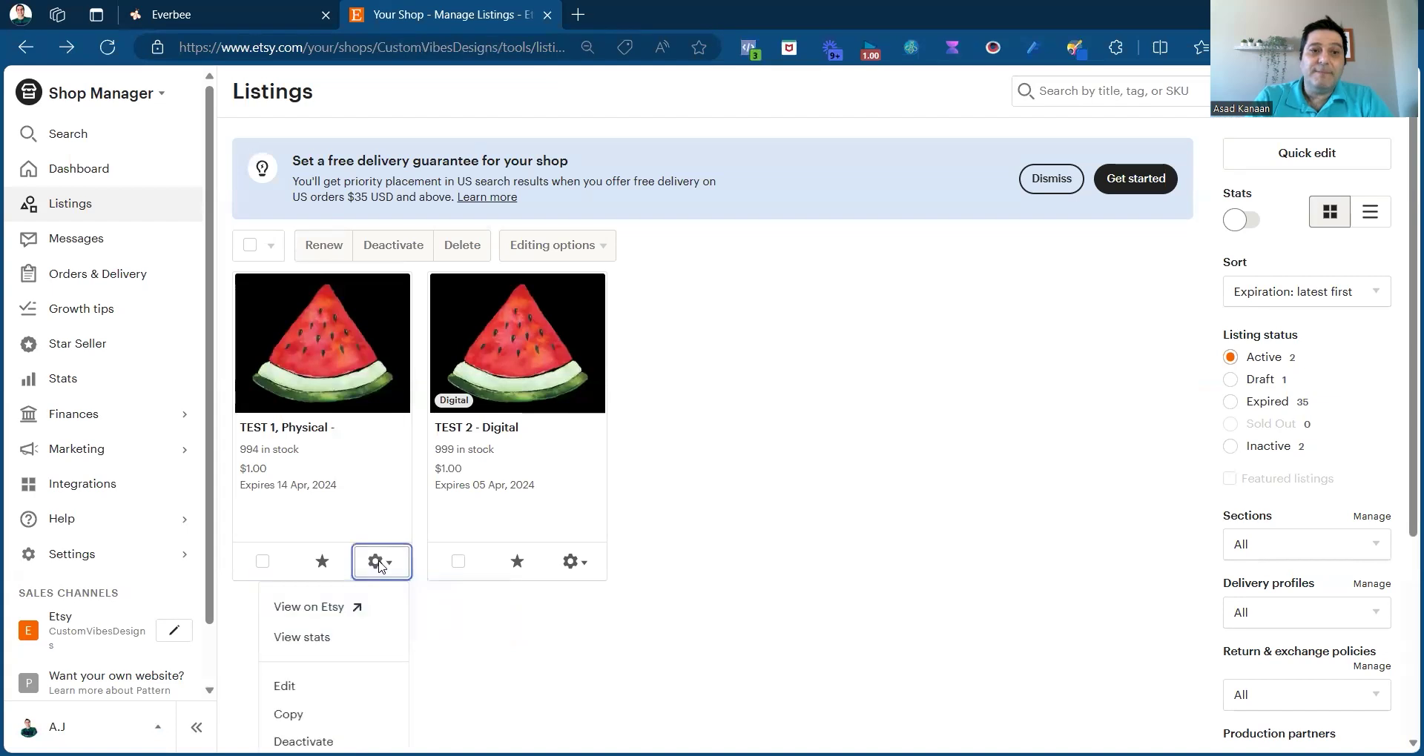
scroll(361, 625, "down", 3)
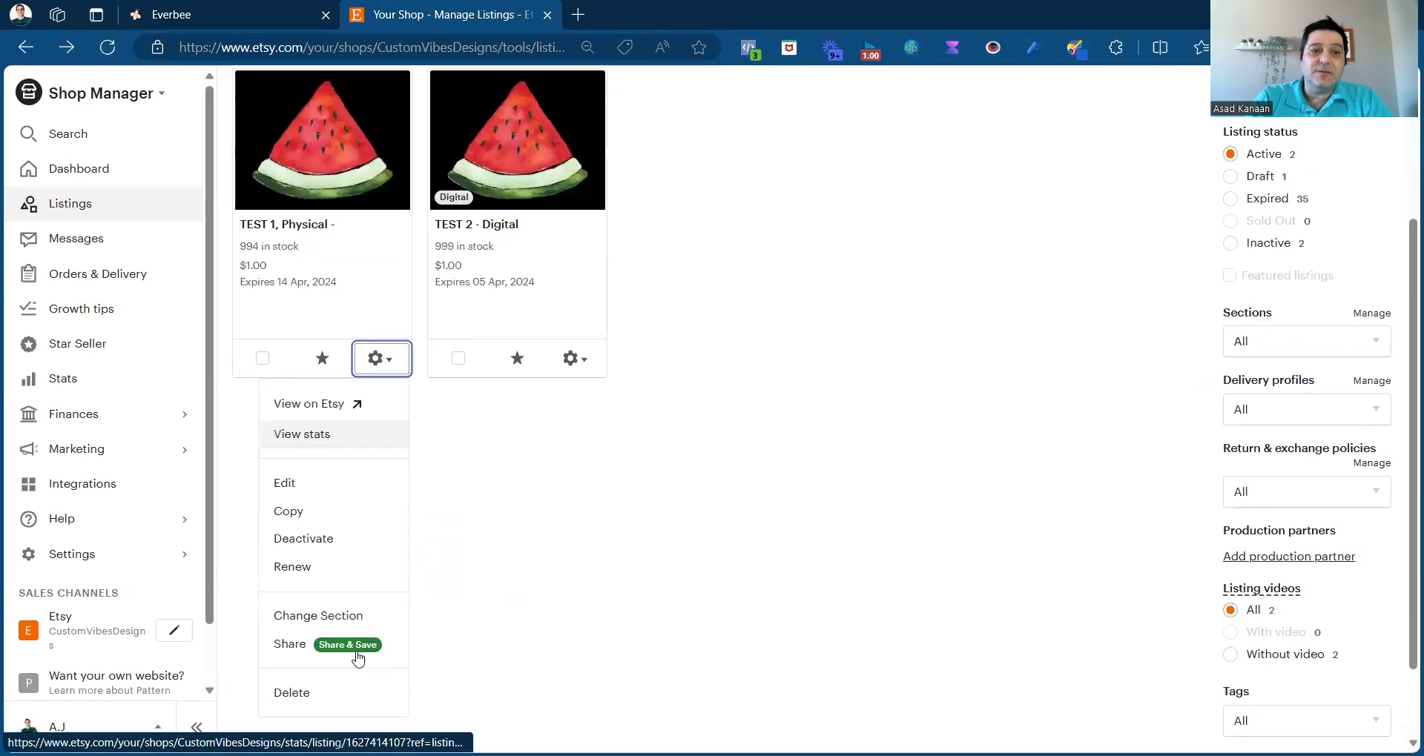
left_click(290, 644)
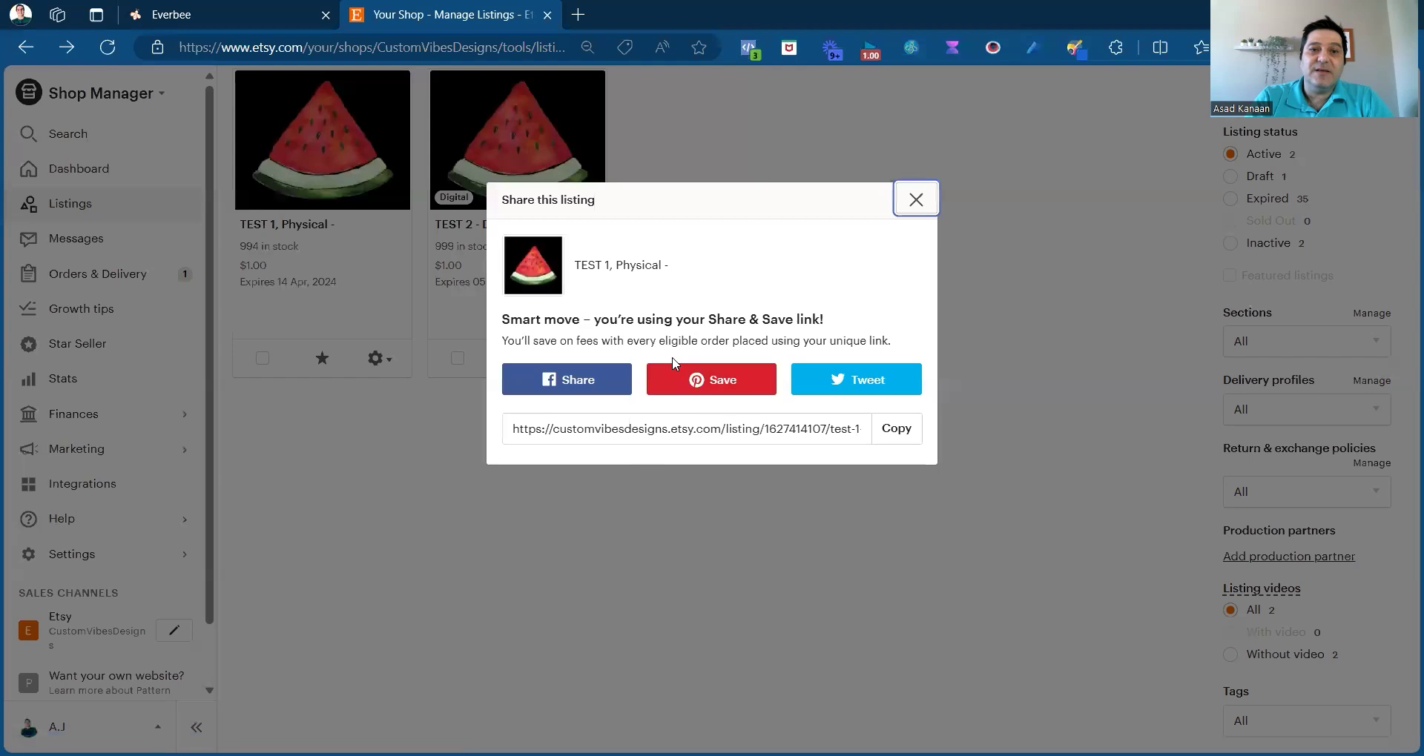
left_click(896, 429)
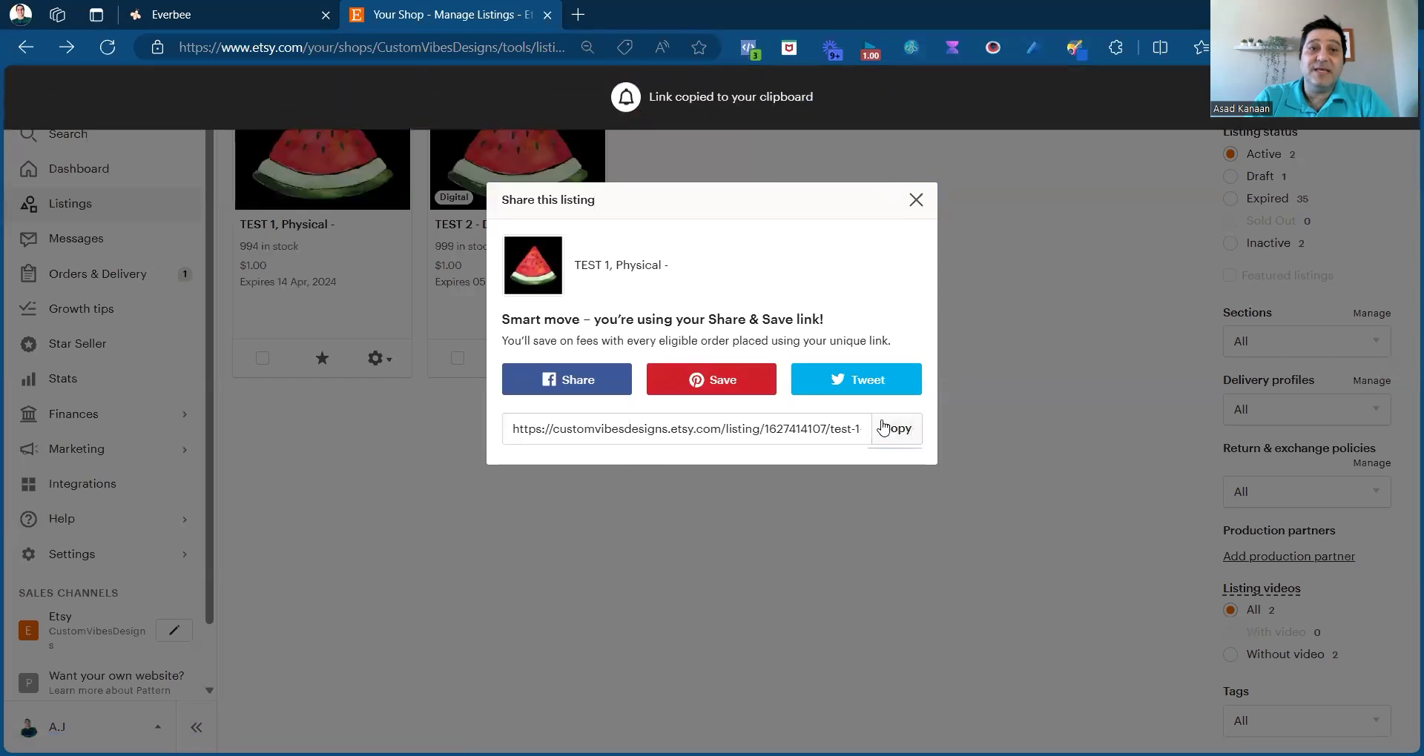
- Return to Everbee and paste the copied listing link as Product 1 of the product block
left_click(267, 15)
left_click(1088, 321)
key("ctrl+v")
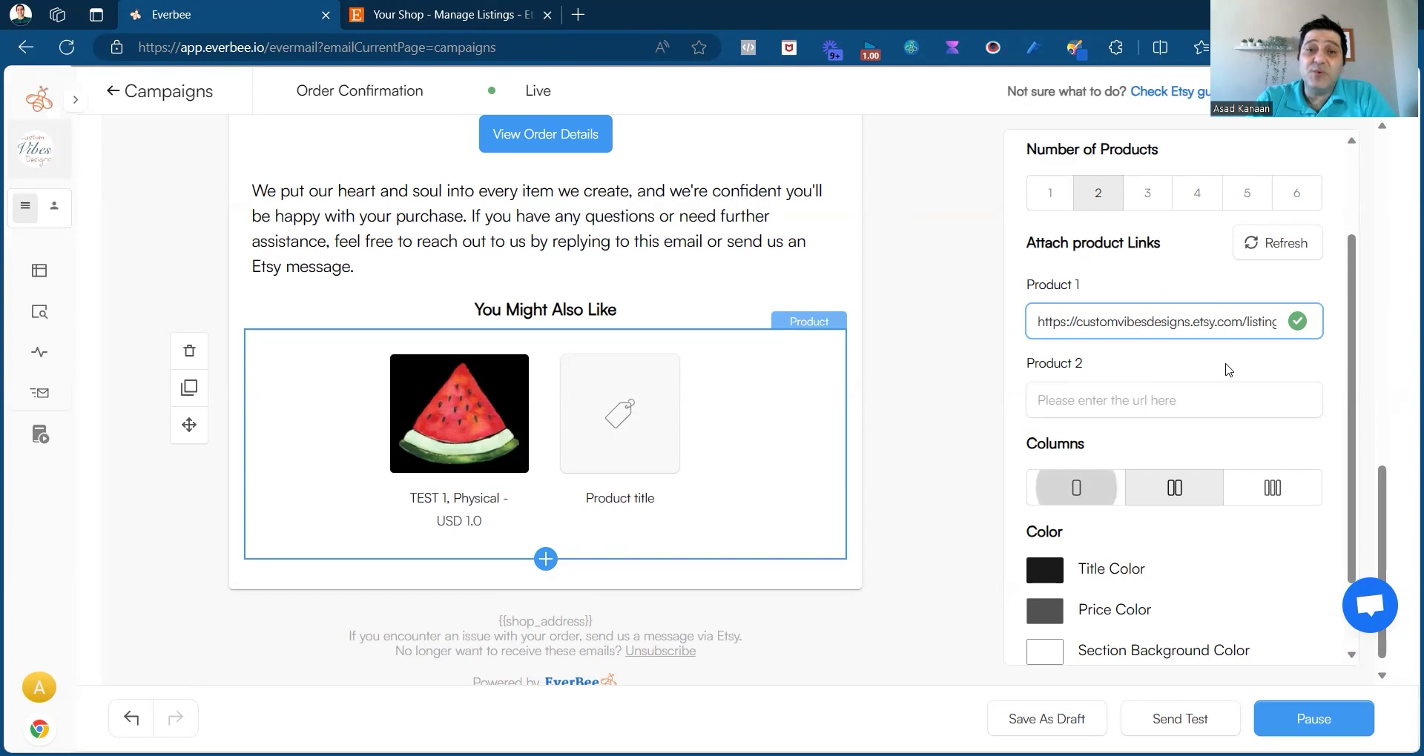
- Change the product source of the block under You Might Also Like to Newest listings
scroll(1229, 370, "up", 2)
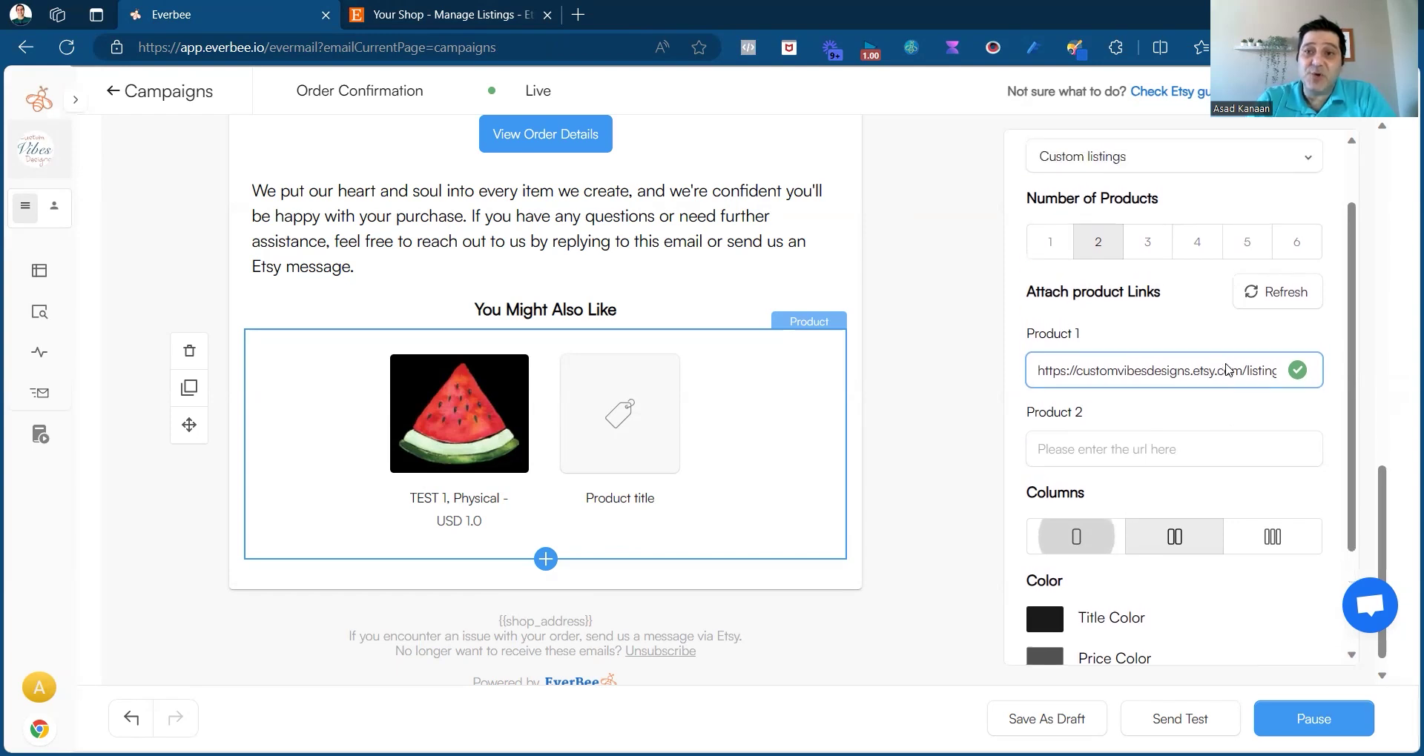
left_click(1209, 236)
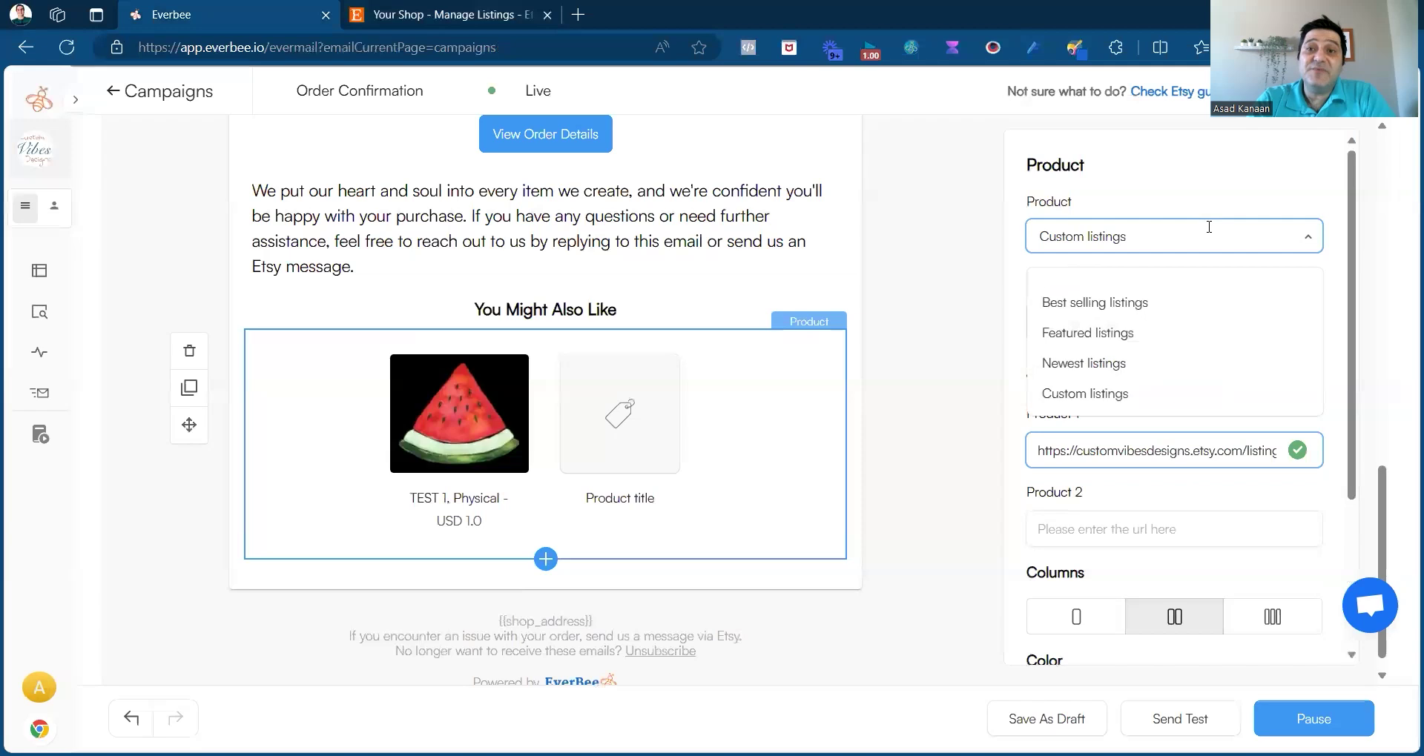
left_click(1142, 367)
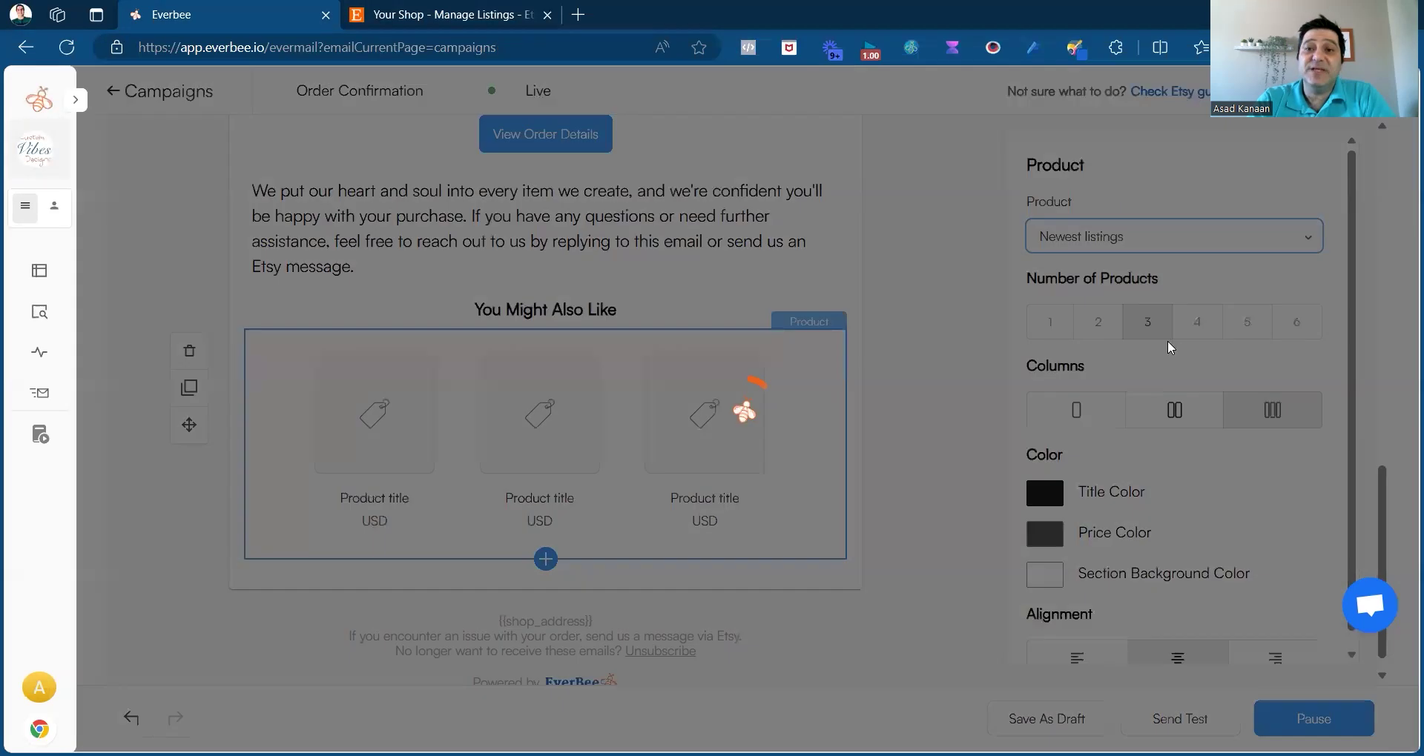